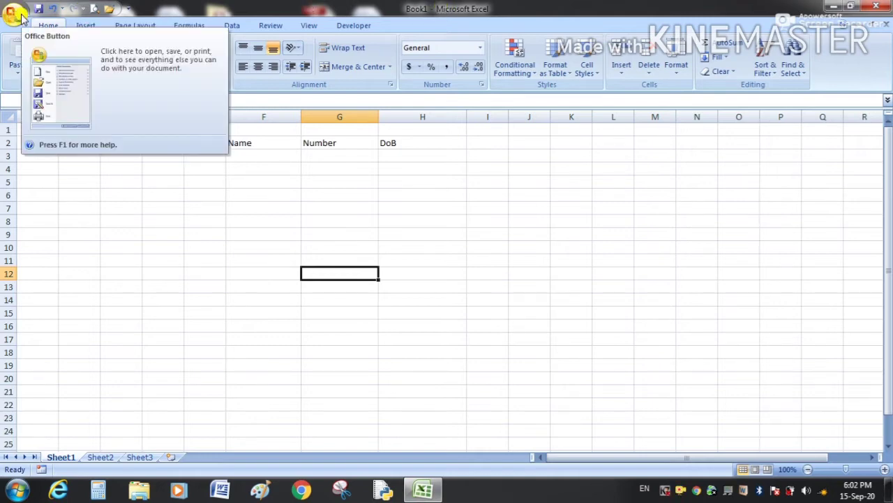
# Bring up the Office menu with its recent documents list over Book1.
pyautogui.click(14, 14)
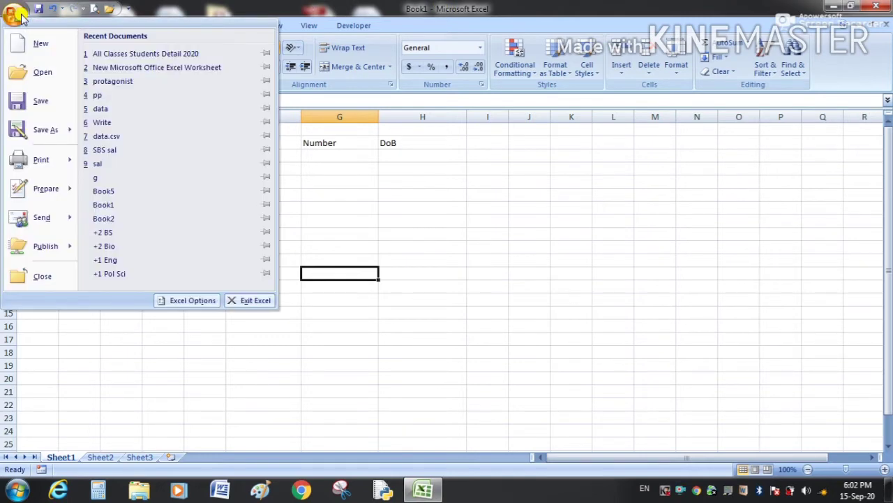
pyautogui.click(332, 191)
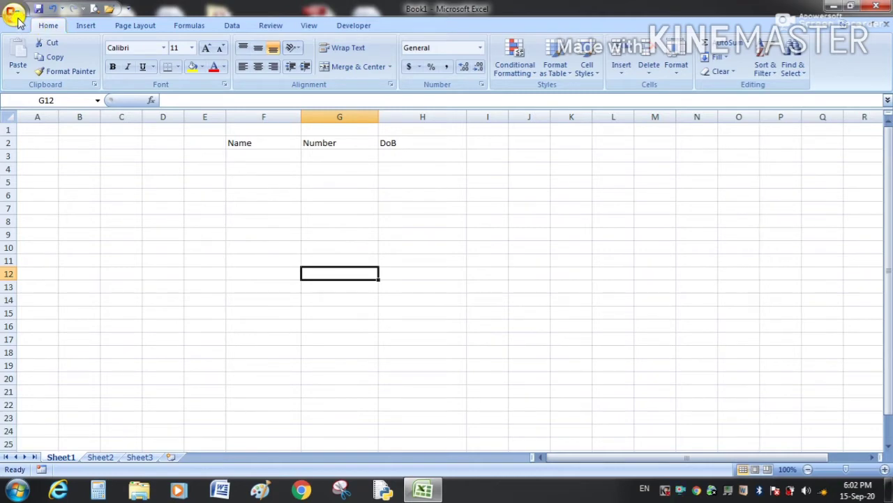
pyautogui.click(15, 18)
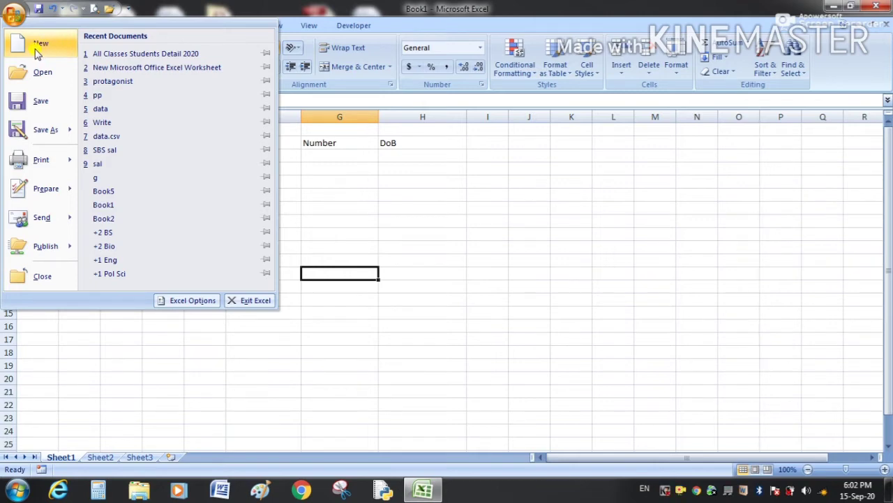
# Create a new blank workbook, Book3, and select cell I8.
pyautogui.click(39, 51)
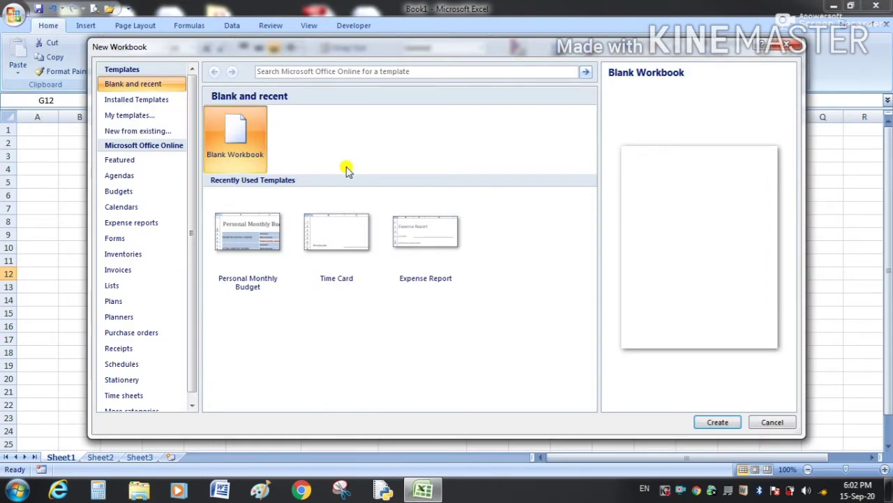
pyautogui.doubleClick(240, 152)
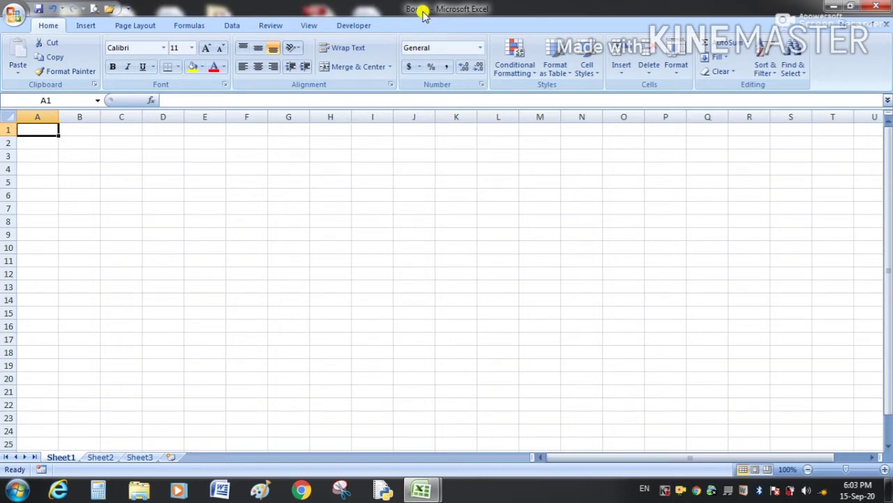
pyautogui.click(364, 218)
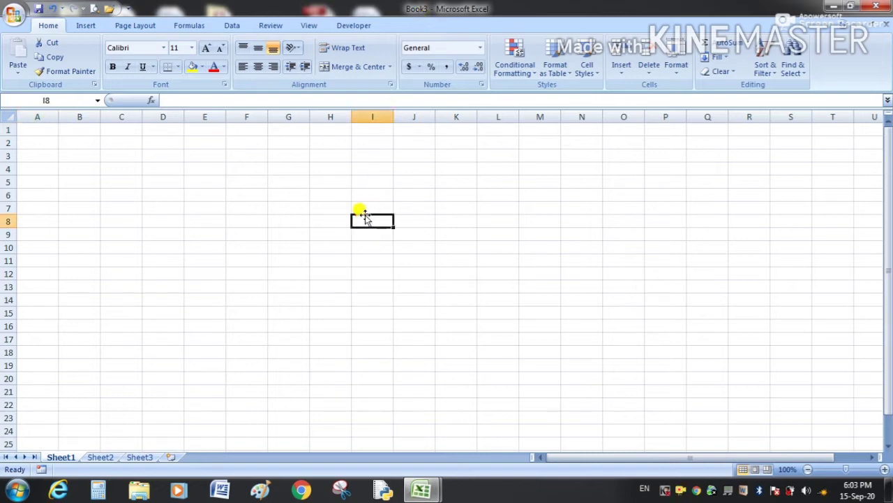
# Create a workbook, PersonalMonthlyBudget1, from the Personal Monthly Budget template.
pyautogui.click(19, 21)
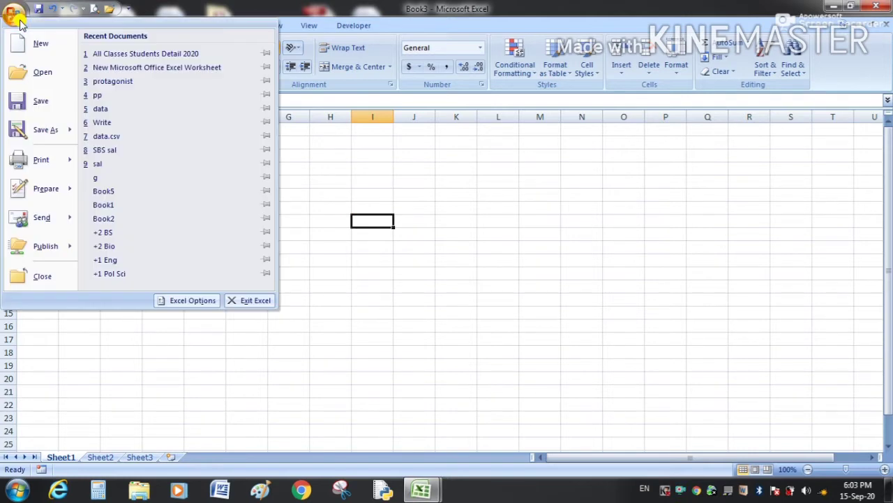
pyautogui.click(30, 43)
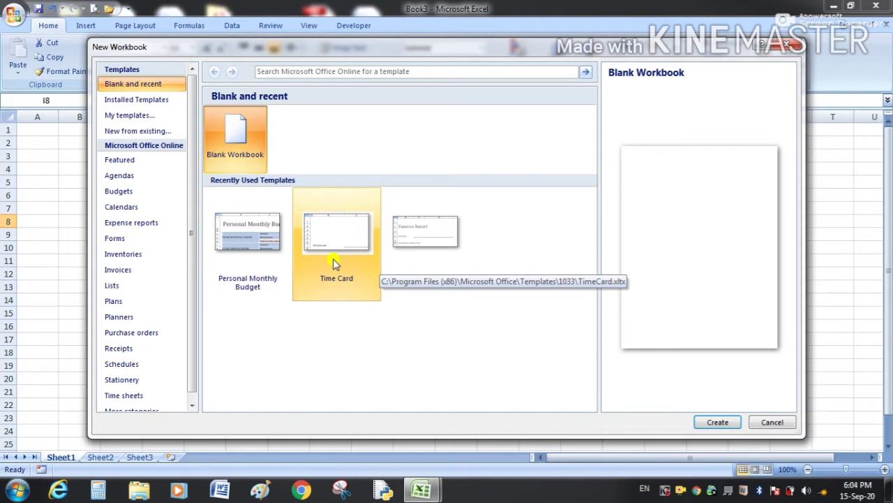
pyautogui.doubleClick(258, 272)
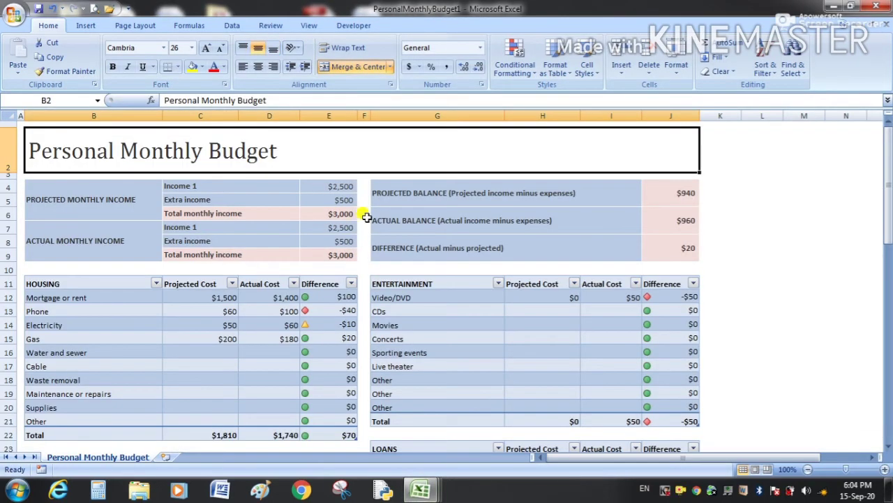
# Review the budget sheet, then reopen the New Workbook gallery listing recent templates.
pyautogui.moveTo(888, 196); pyautogui.dragTo(884, 167)
pyautogui.click(14, 15)
pyautogui.click(40, 43)
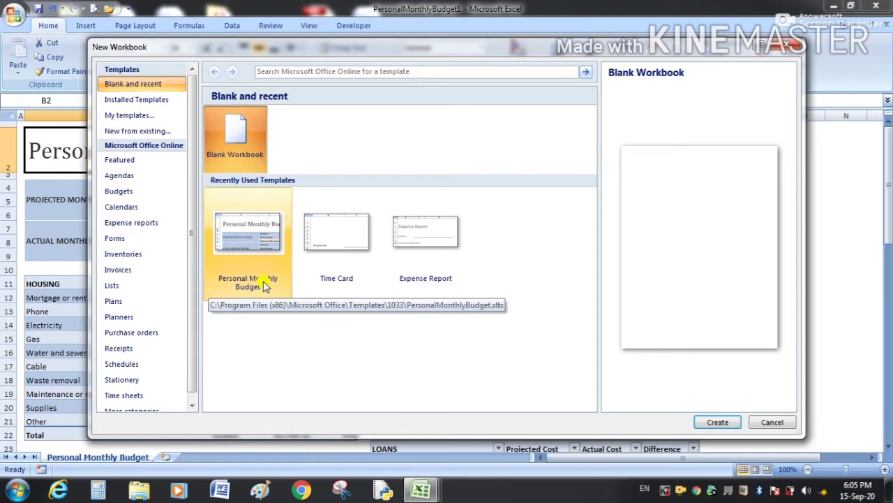
# Close the New Workbook gallery without creating anything and bring up the Office menu.
pyautogui.click(786, 44)
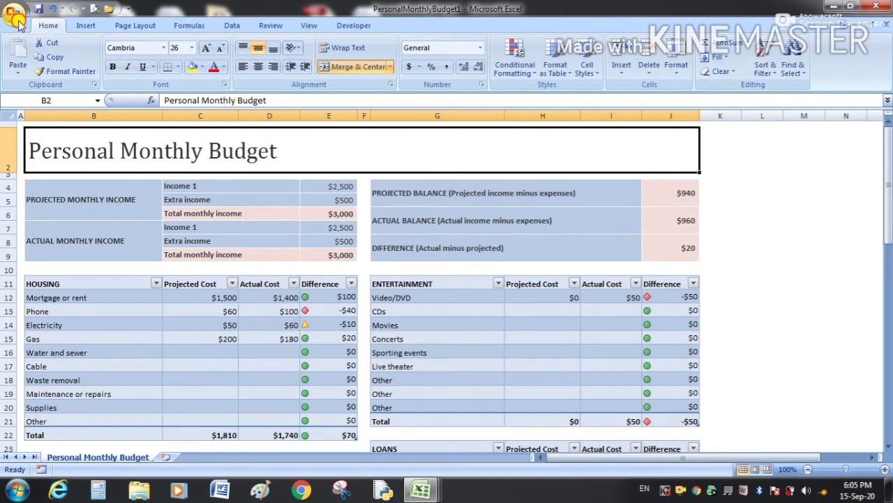
pyautogui.click(17, 23)
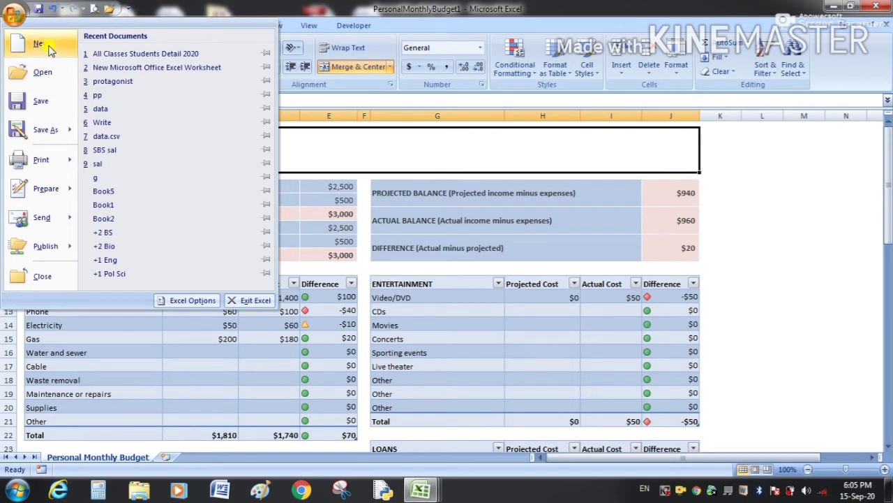
# In the Open dialog, browse the folders to reach the Desktop.
pyautogui.click(51, 82)
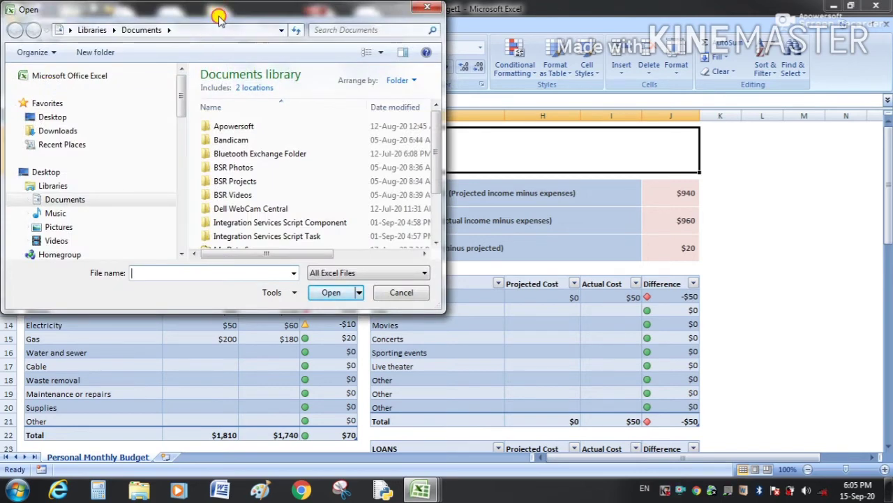
pyautogui.moveTo(219, 18); pyautogui.dragTo(261, 36)
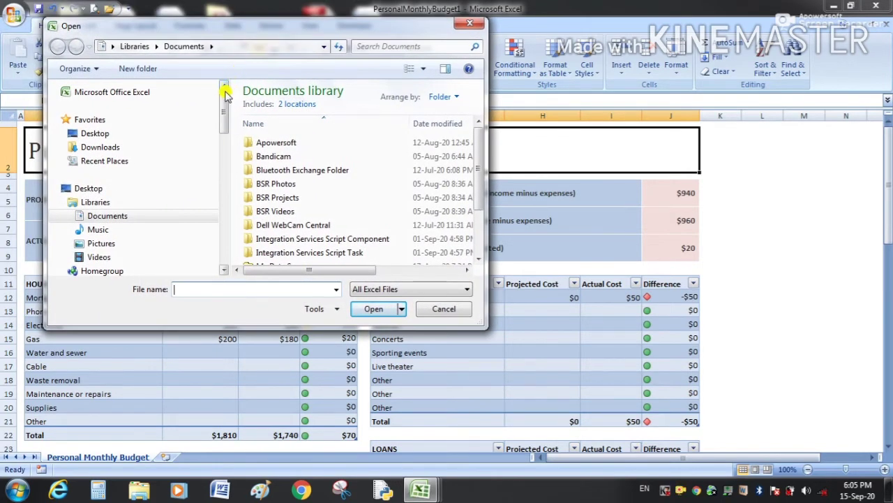
pyautogui.moveTo(225, 98); pyautogui.dragTo(218, 198)
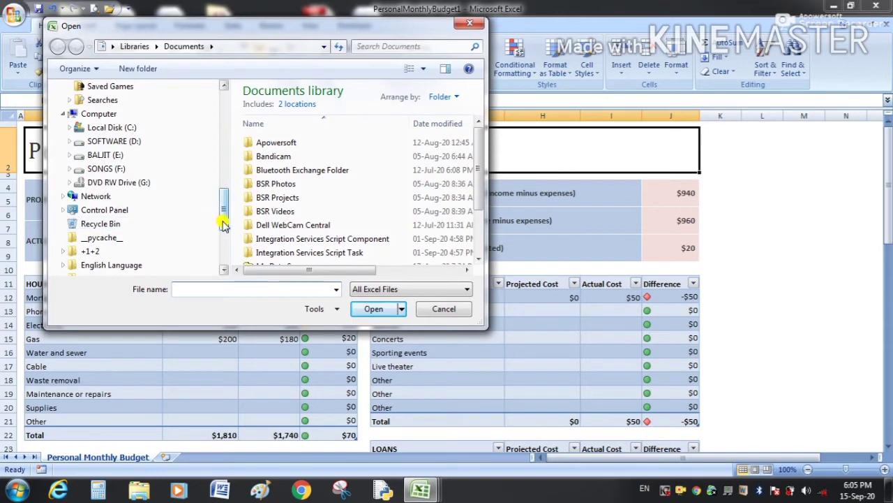
pyautogui.scroll(3, 224, 202)
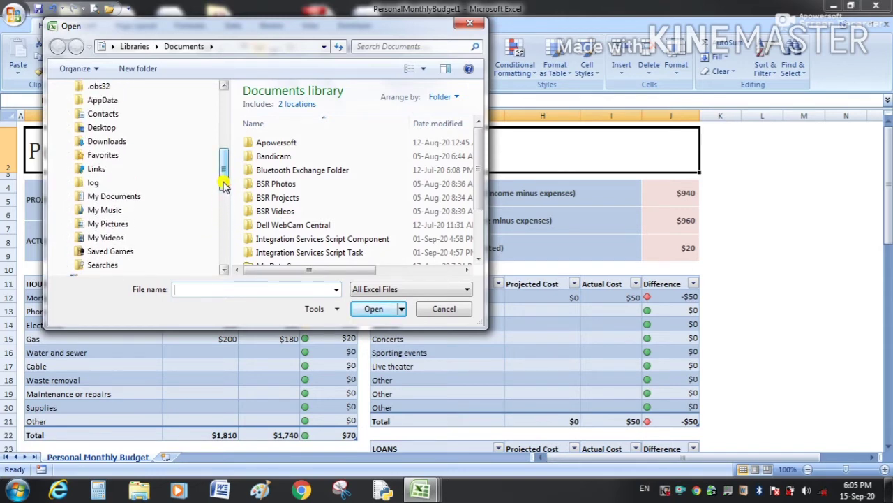
pyautogui.click(97, 171)
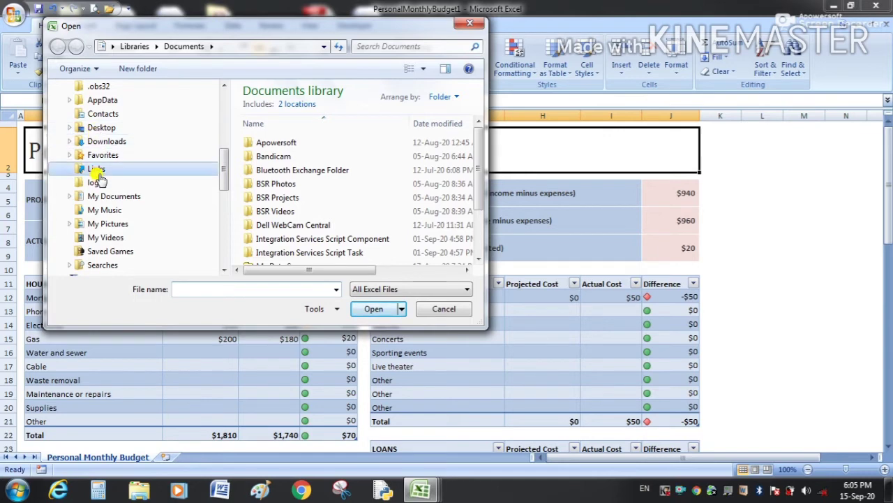
pyautogui.click(100, 187)
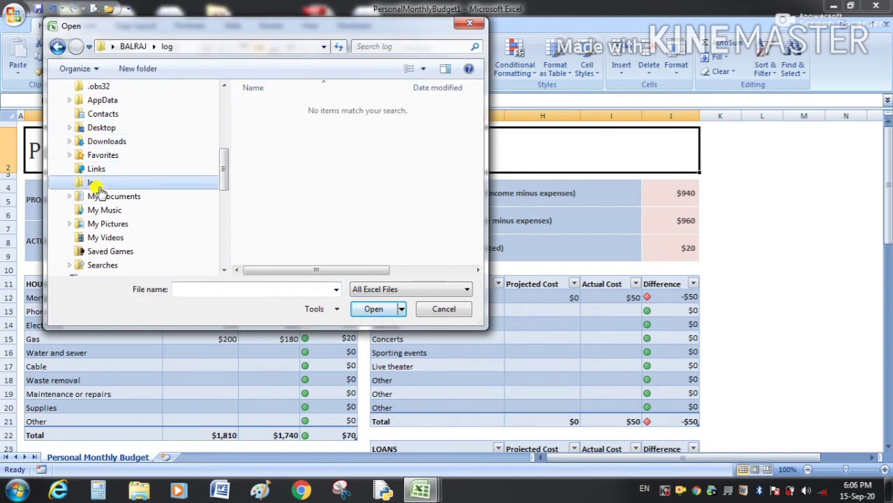
pyautogui.click(94, 211)
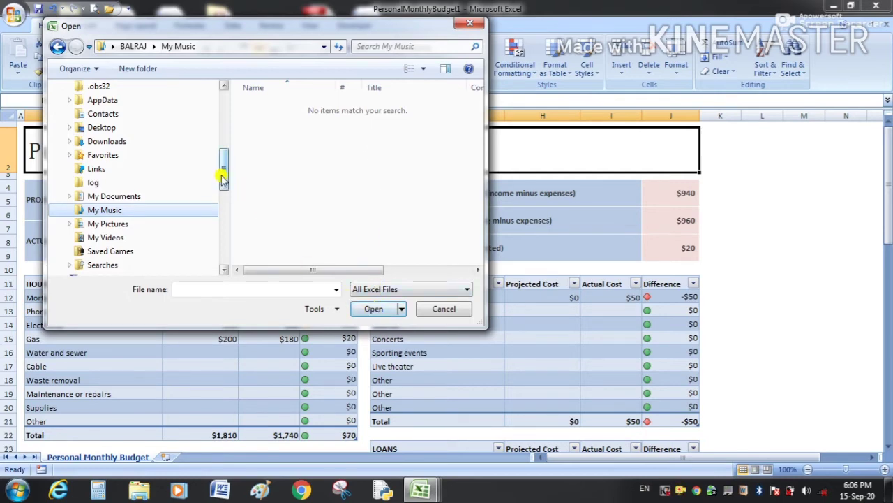
pyautogui.moveTo(222, 176); pyautogui.dragTo(224, 124)
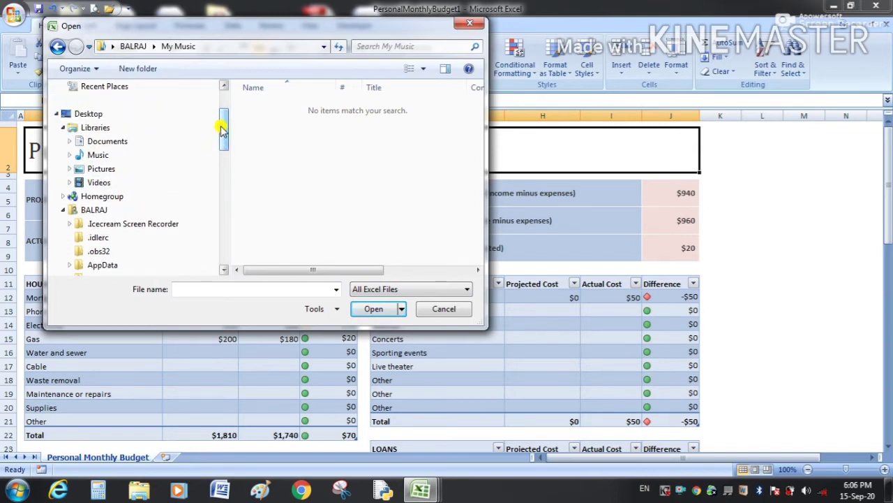
pyautogui.click(105, 118)
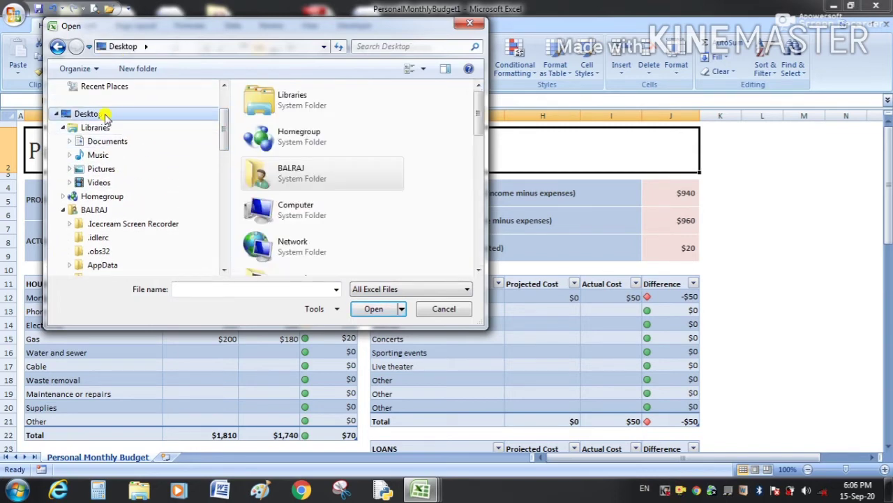
# Select the All Classes Students Detail 2020 workbook and open it.
pyautogui.moveTo(479, 112); pyautogui.dragTo(467, 241)
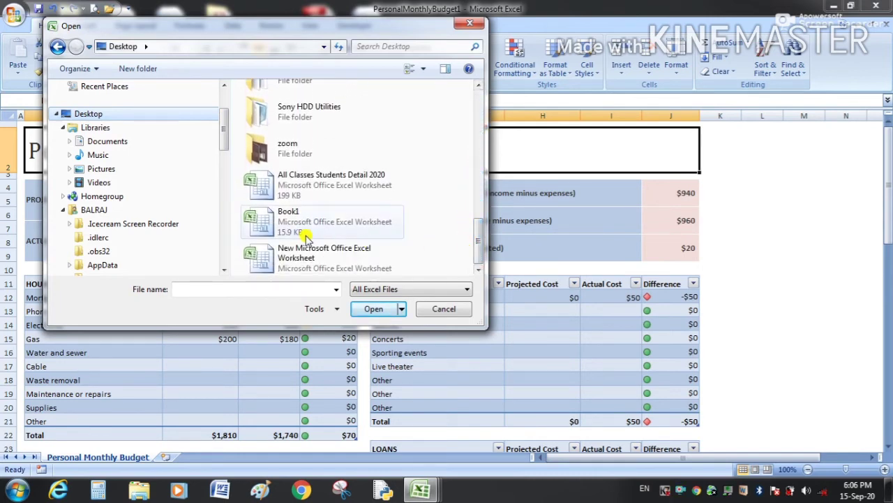
pyautogui.click(362, 186)
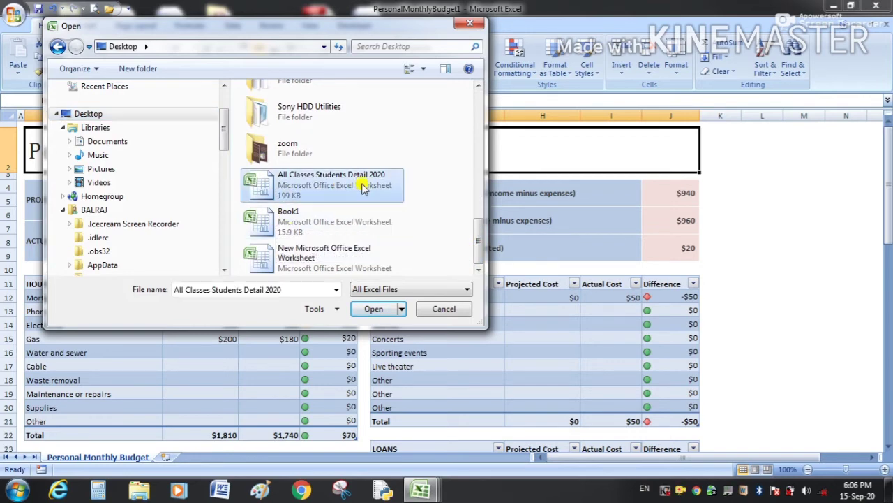
pyautogui.click(331, 220)
pyautogui.click(329, 253)
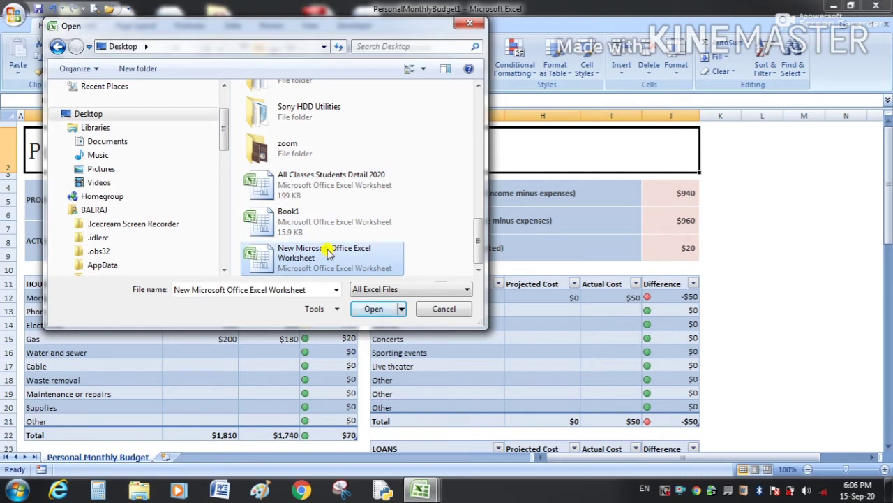
pyautogui.click(316, 212)
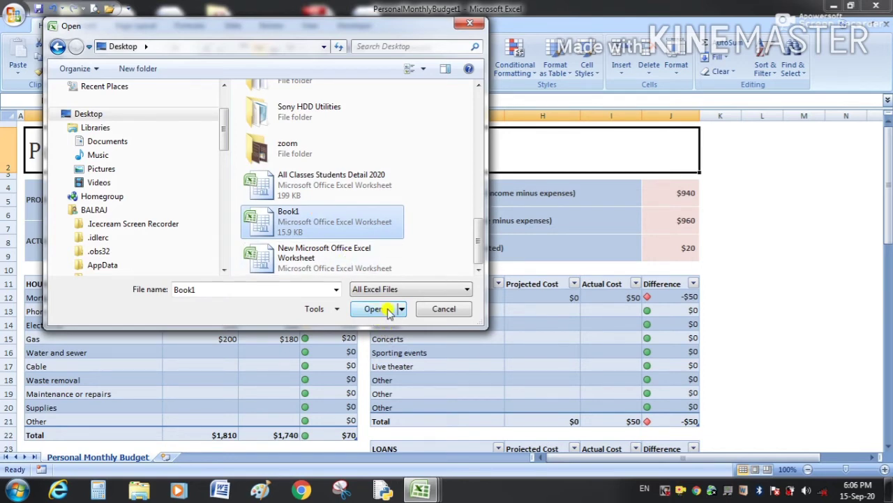
pyautogui.click(353, 185)
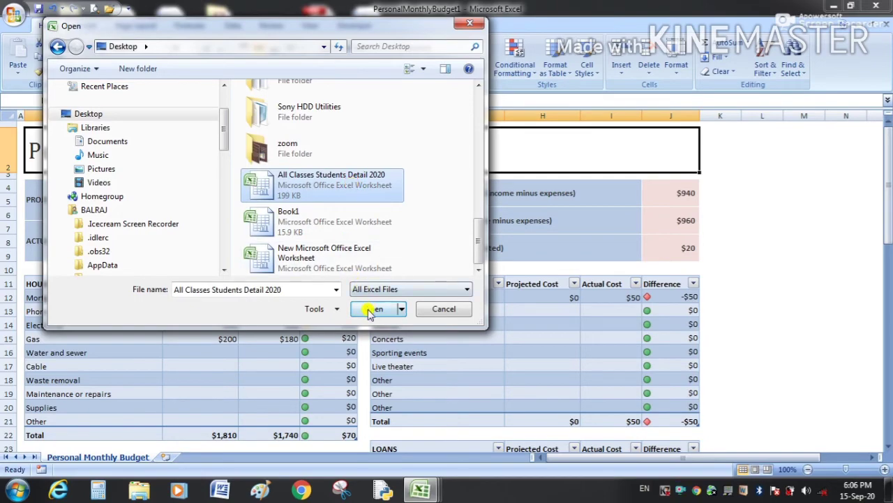
pyautogui.click(370, 309)
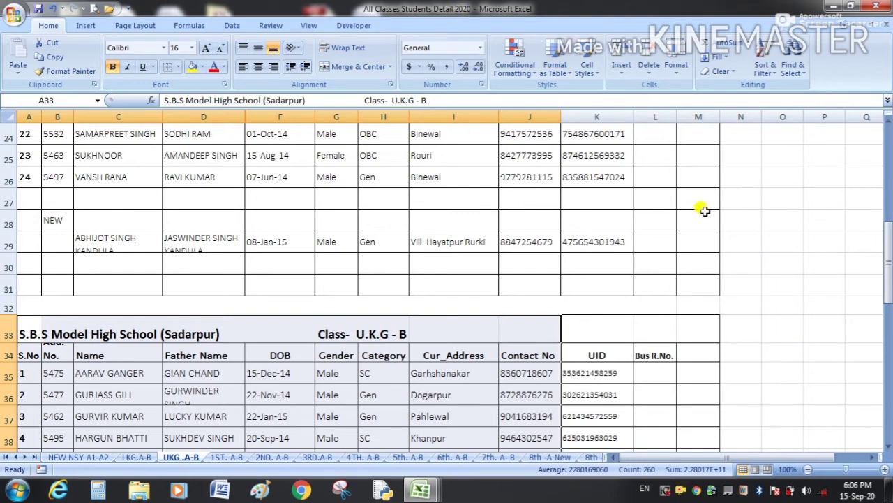
# Enter the student's corrected UID number in cell K29 of the UKG sheet.
pyautogui.click(582, 243)
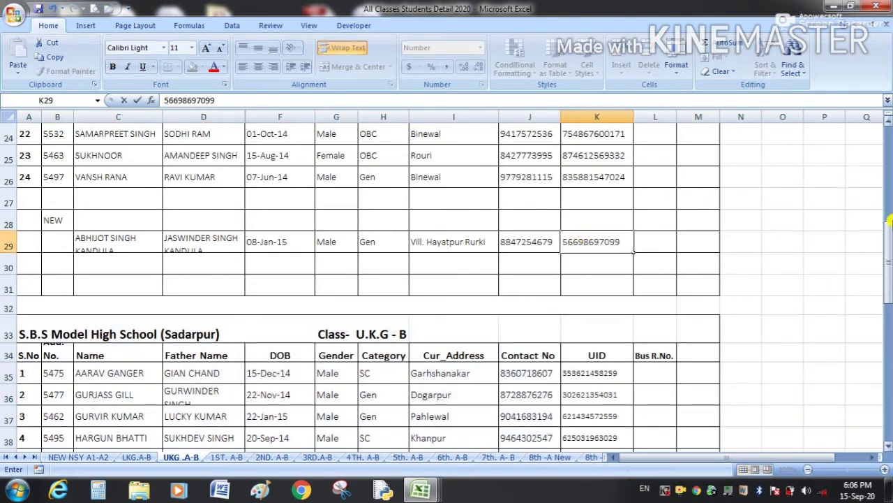
pyautogui.click(786, 258)
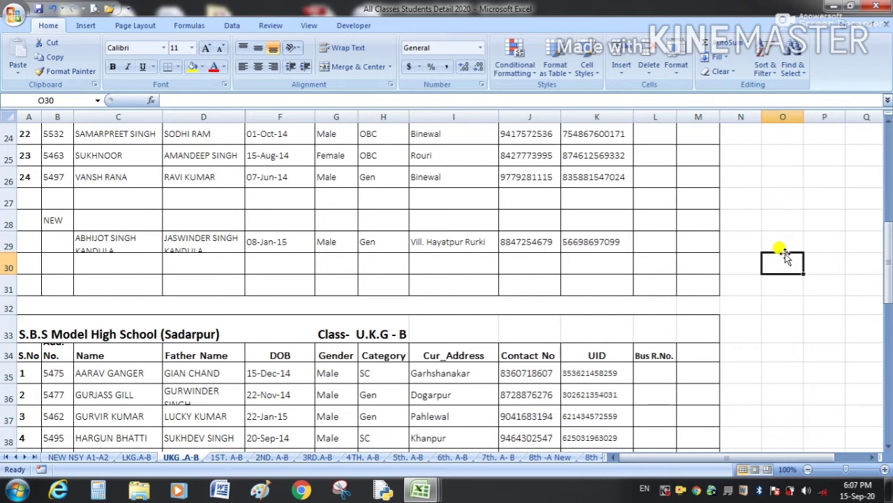
pyautogui.click(14, 18)
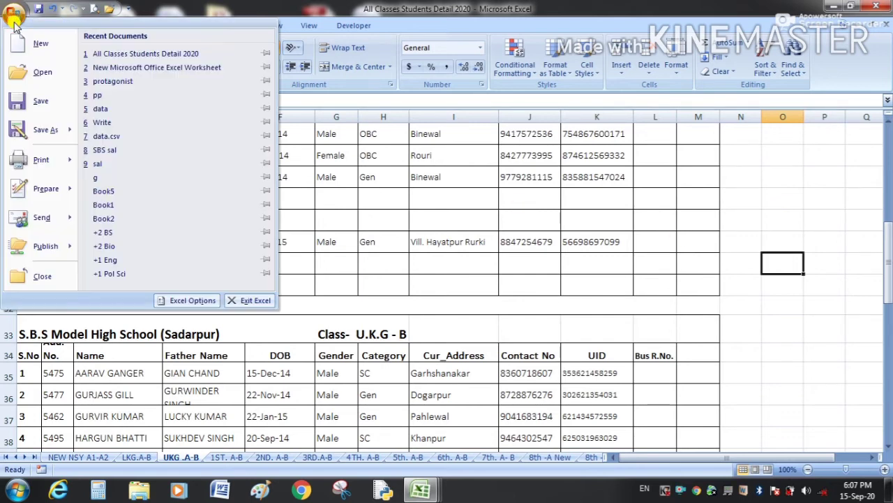
# Look through the Office menu's Save As options and dismiss them without saving.
pyautogui.moveTo(44, 131)
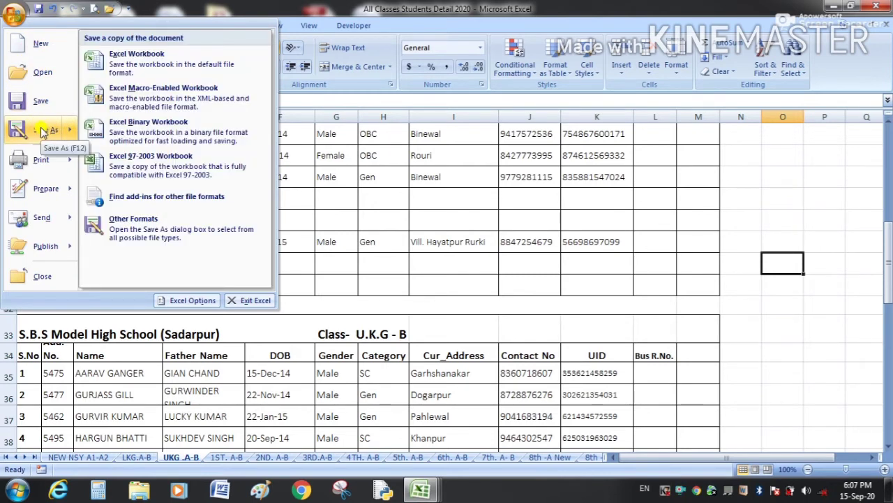
pyautogui.click(479, 202)
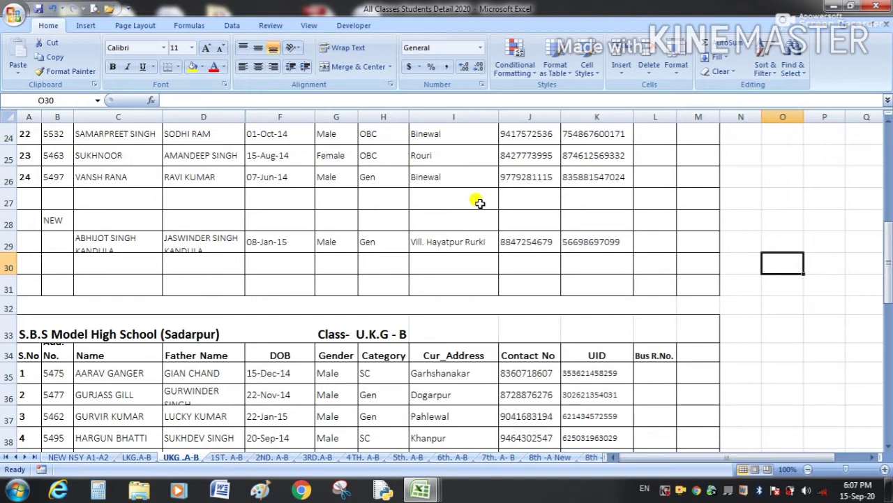
pyautogui.click(14, 14)
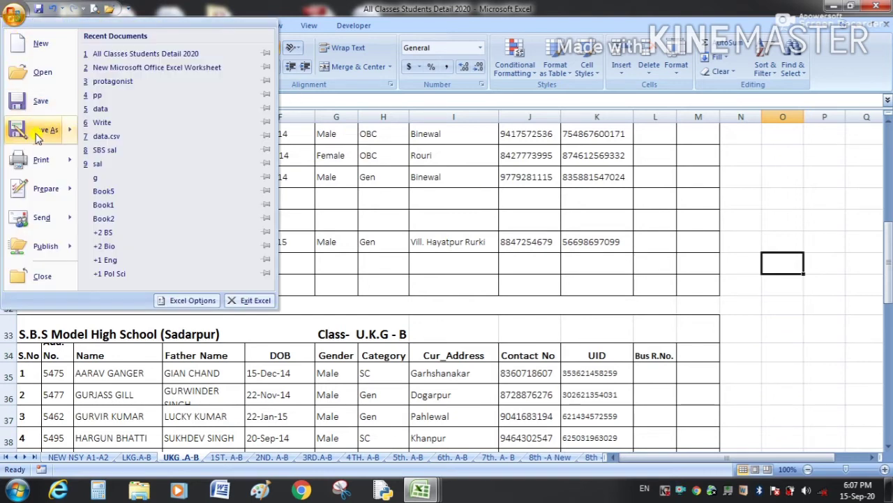
pyautogui.moveTo(39, 138)
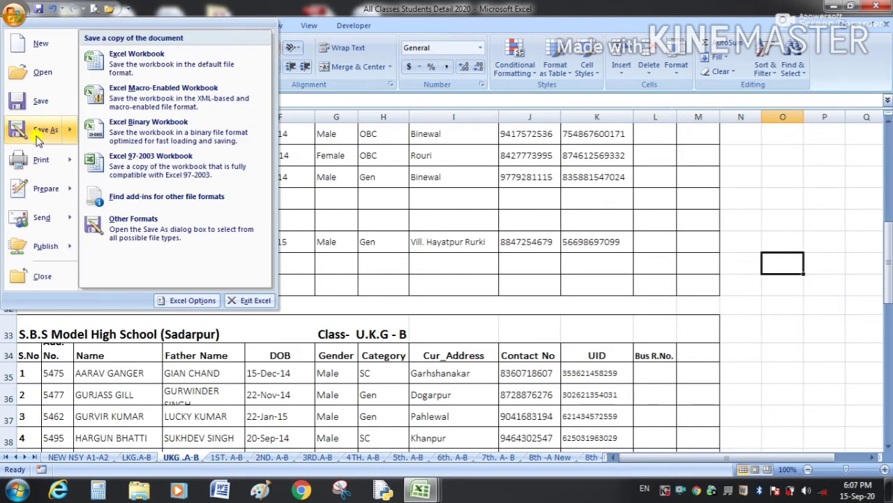
pyautogui.click(483, 196)
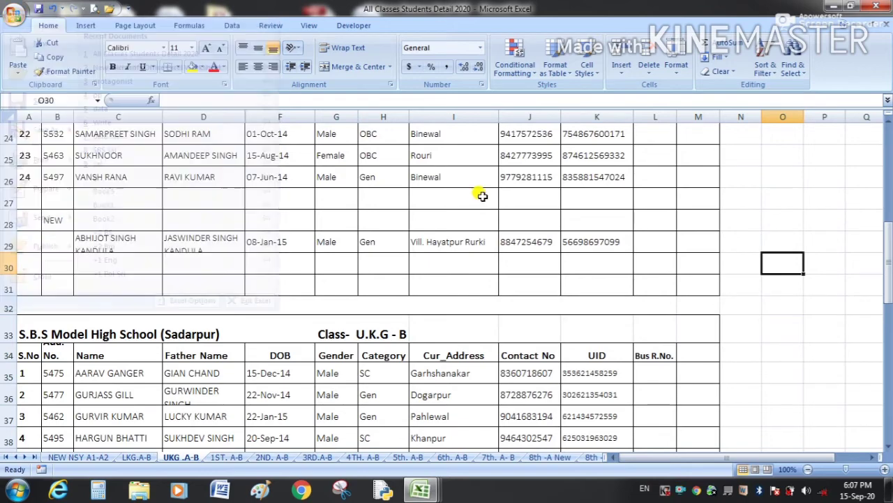
# Close the student details workbook, bringing up the save-changes prompt.
pyautogui.click(481, 194)
pyautogui.click(520, 201)
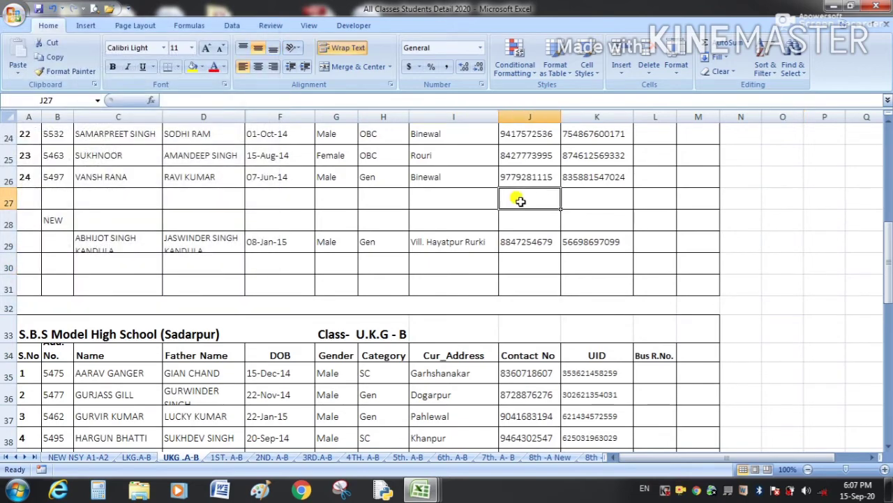
pyautogui.click(17, 11)
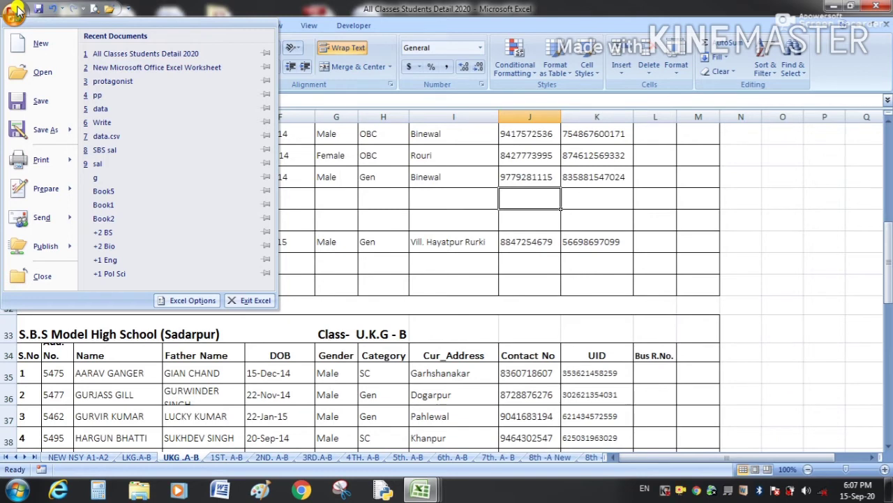
pyautogui.click(369, 182)
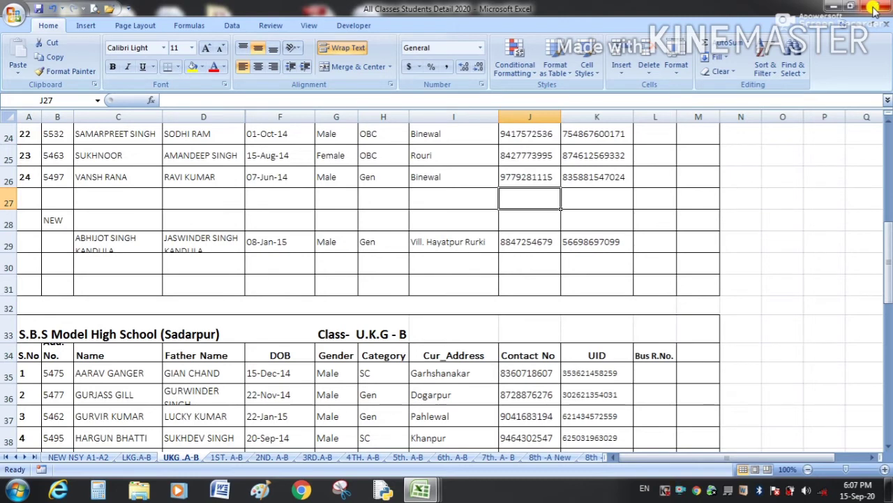
pyautogui.click(874, 10)
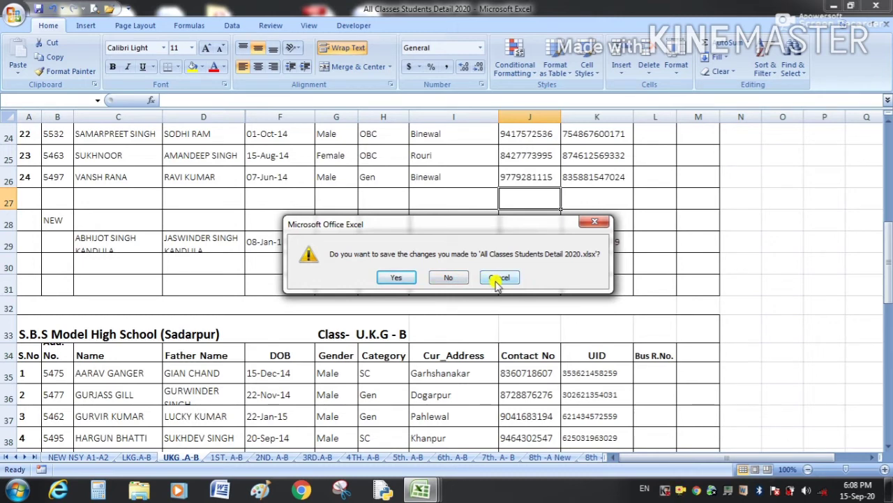
# Save the edited student details workbook as it closes.
pyautogui.click(495, 279)
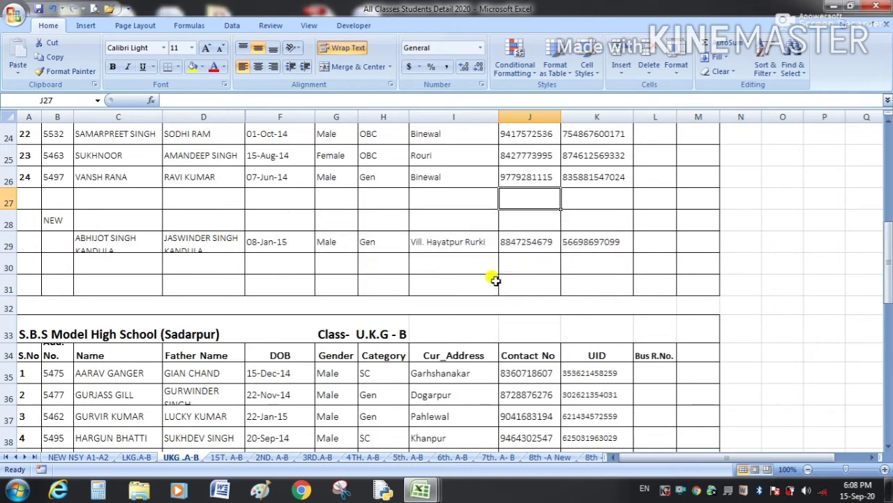
pyautogui.click(881, 7)
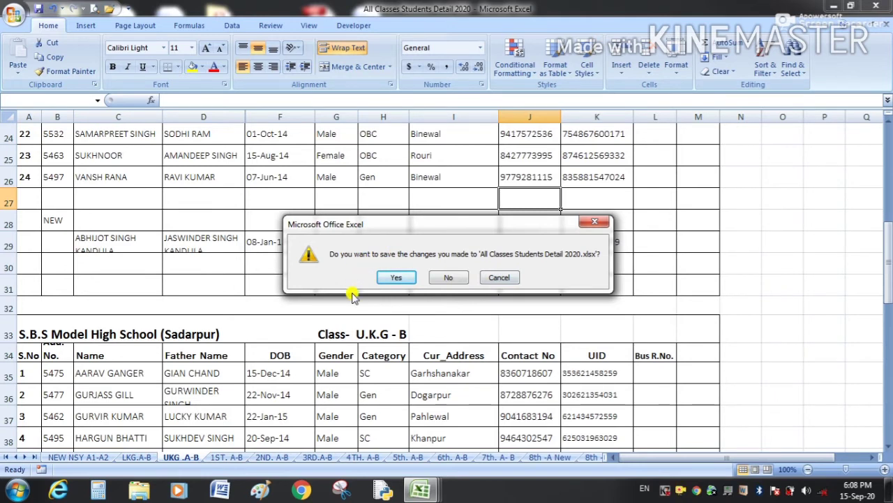
pyautogui.click(397, 278)
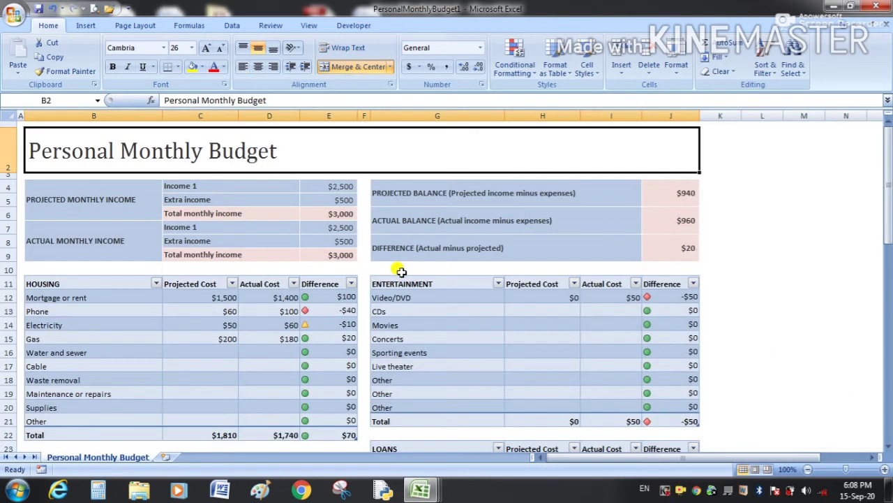
# Create a new blank workbook, Book4.
pyautogui.click(6, 13)
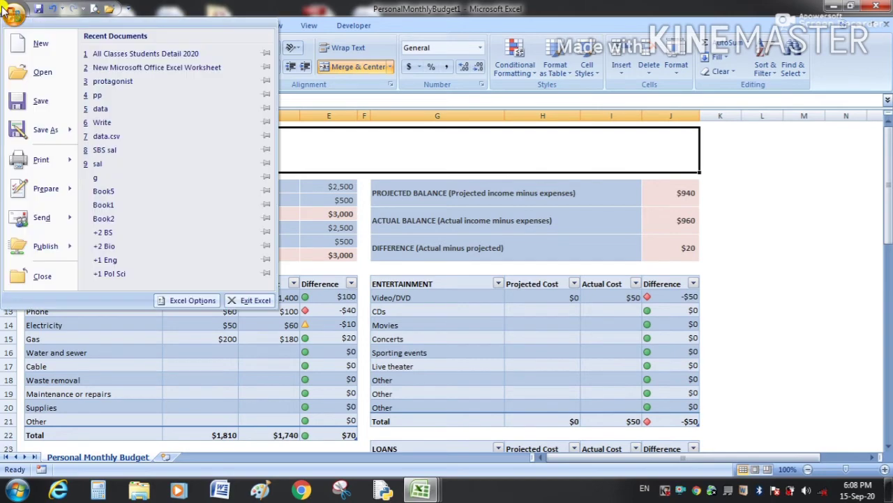
pyautogui.click(28, 45)
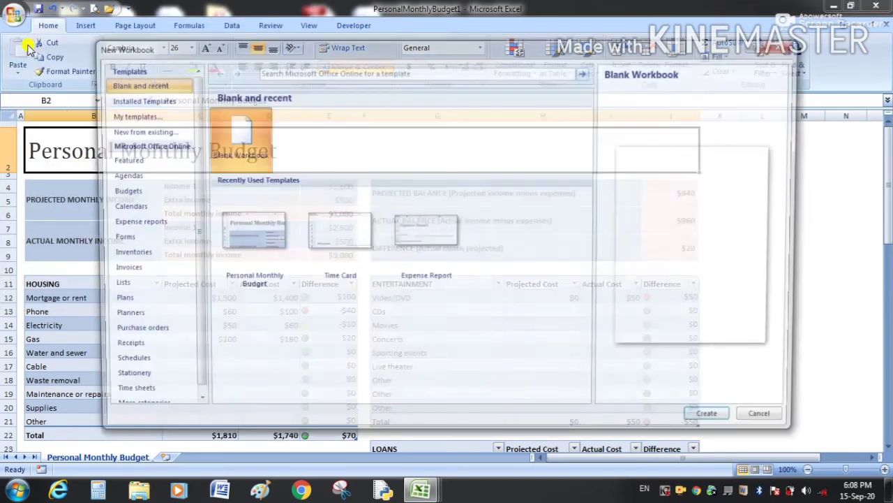
pyautogui.doubleClick(233, 145)
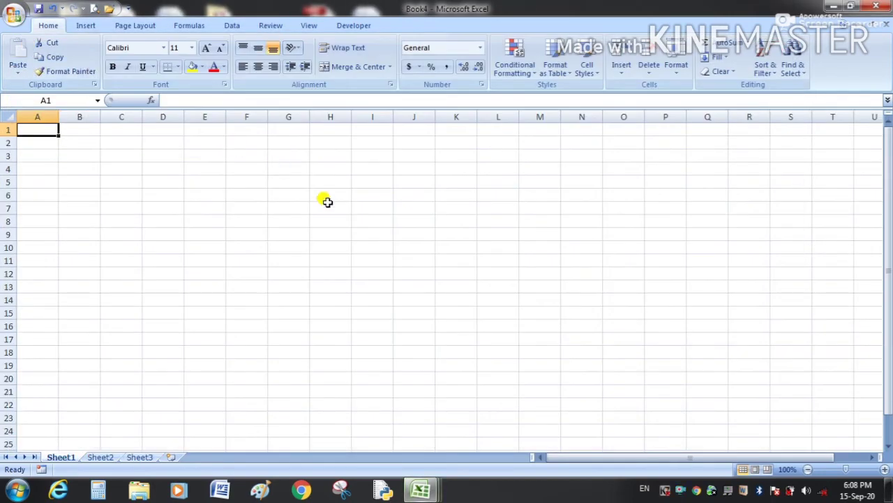
pyautogui.click(384, 232)
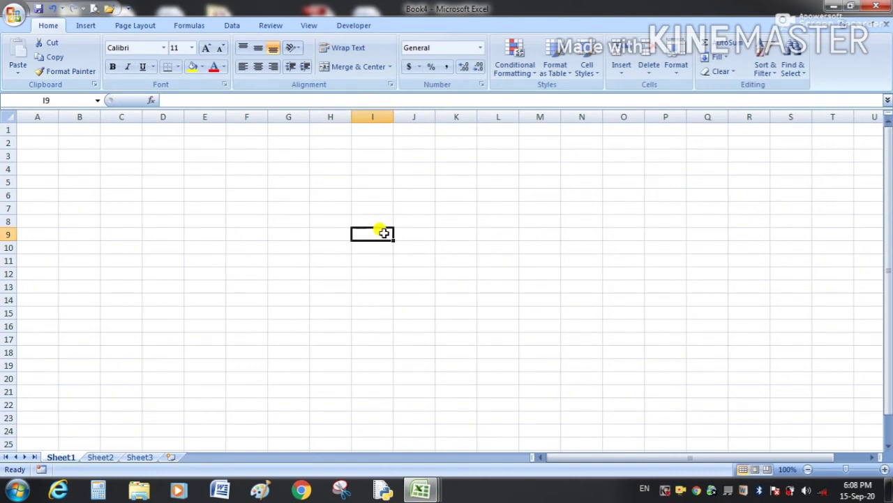
pyautogui.click(254, 197)
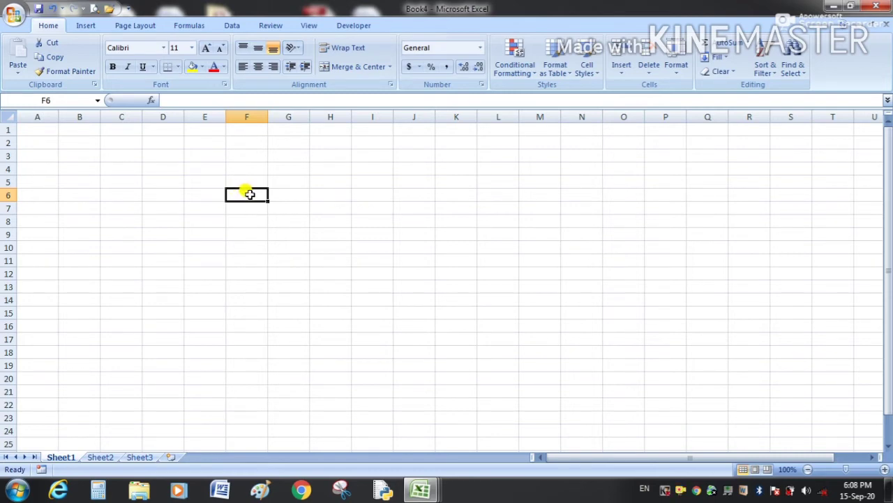
# Enter the headers Name in F6 and Number in G6, widening the column to fit.
pyautogui.doubleClick(250, 194)
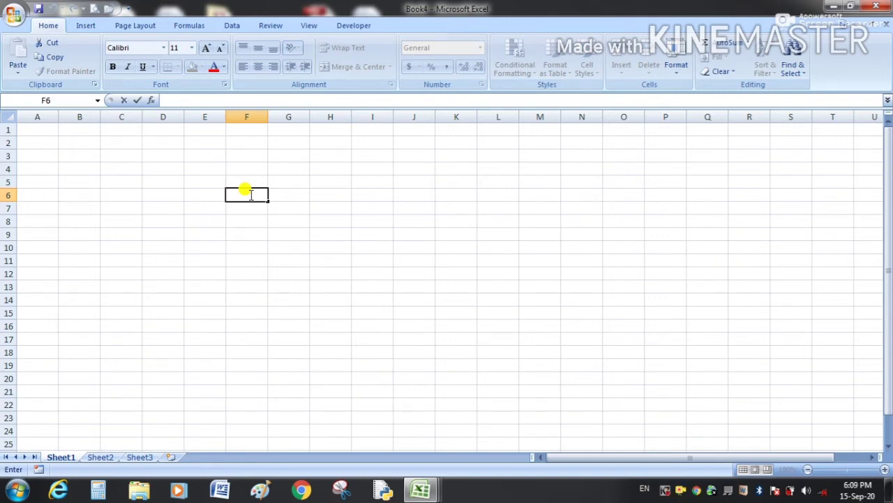
pyautogui.write('name')
pyautogui.press('BackSpace')
pyautogui.press('BackSpace')
pyautogui.press('BackSpace')
pyautogui.press('BackSpace')
pyautogui.write('Name')
pyautogui.click(292, 195)
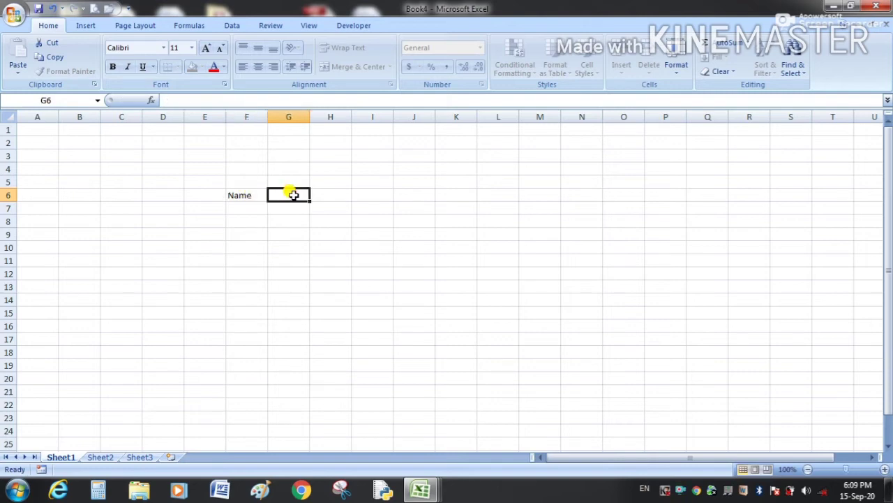
pyautogui.moveTo(267, 118); pyautogui.dragTo(380, 124)
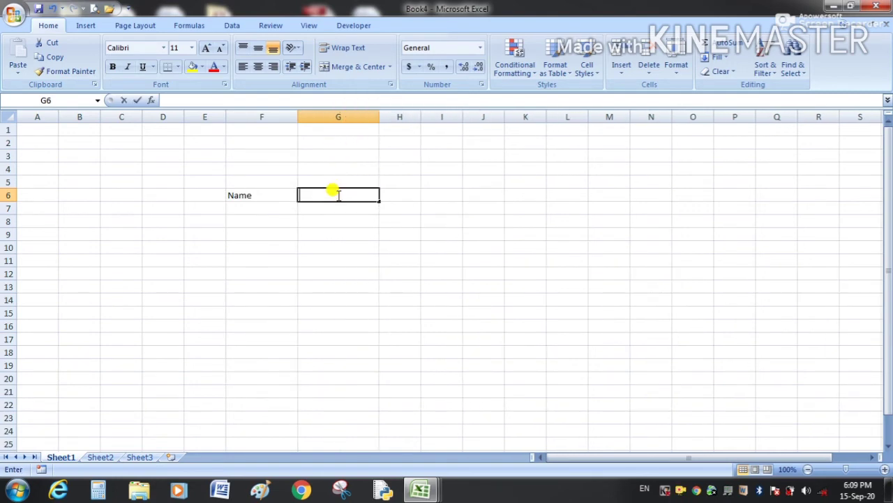
pyautogui.write('Number')
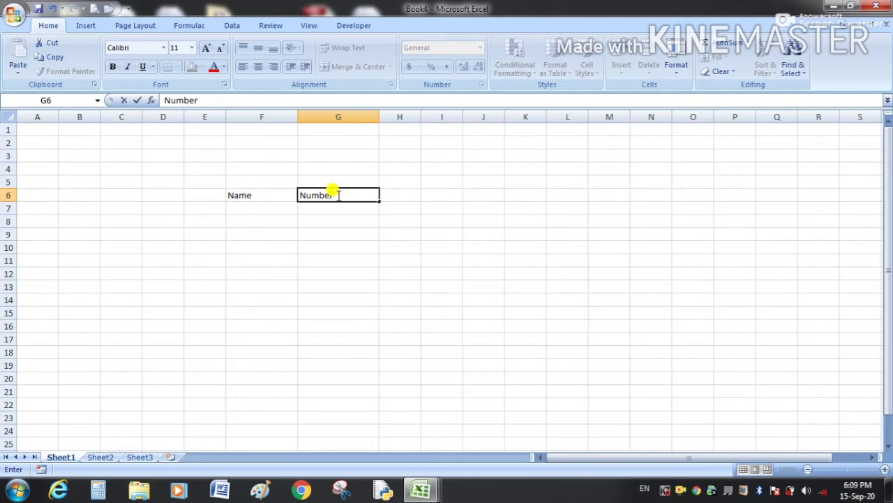
pyautogui.click(257, 221)
# Add the Date header in H6 and widen column H.
pyautogui.doubleClick(256, 221)
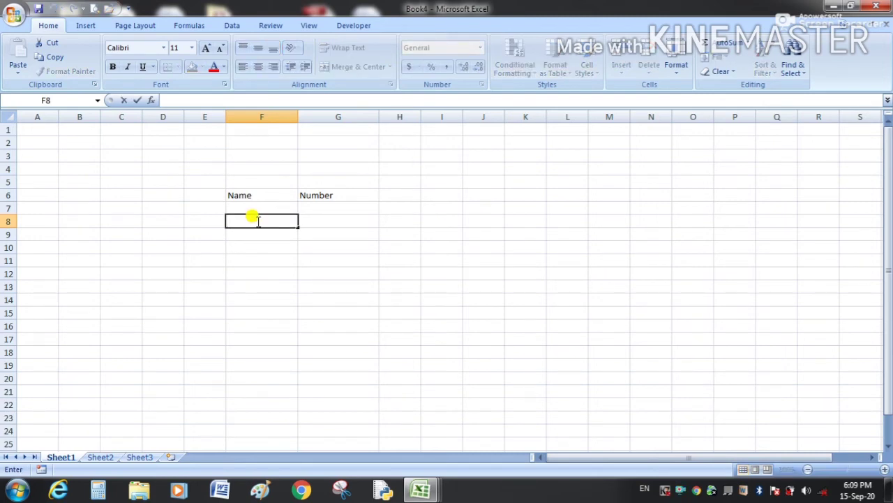
pyautogui.click(395, 194)
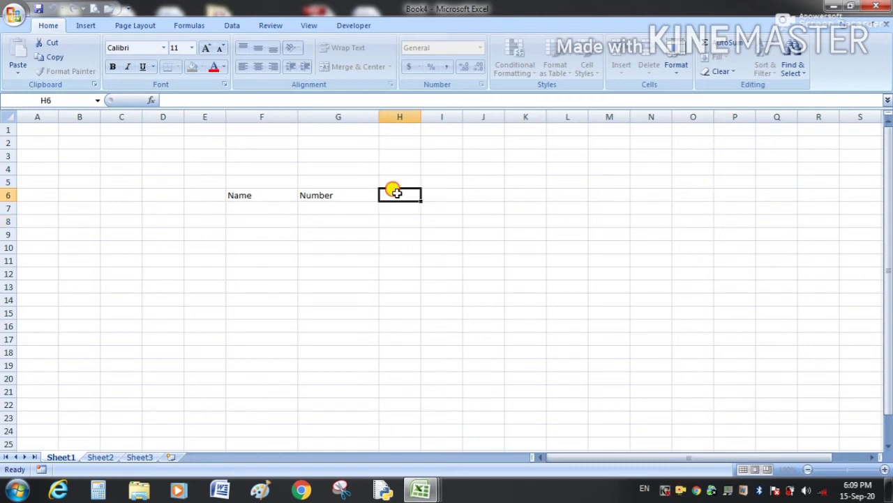
pyautogui.write('Date')
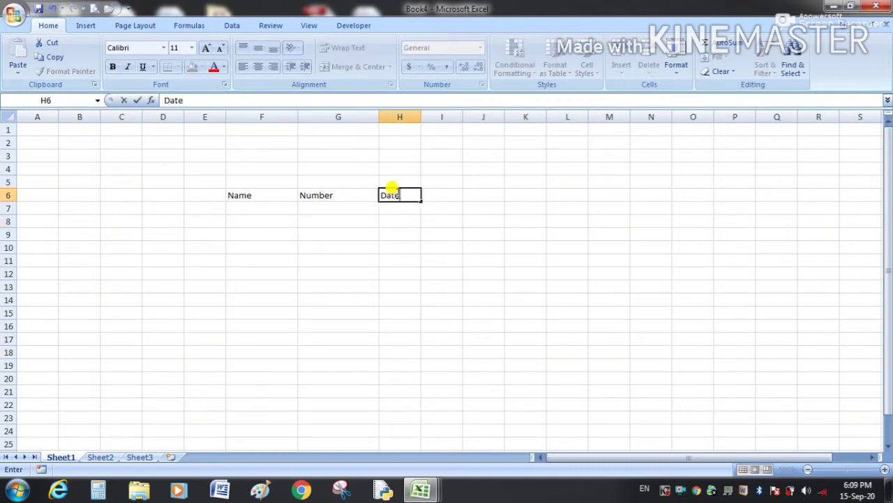
pyautogui.click(441, 219)
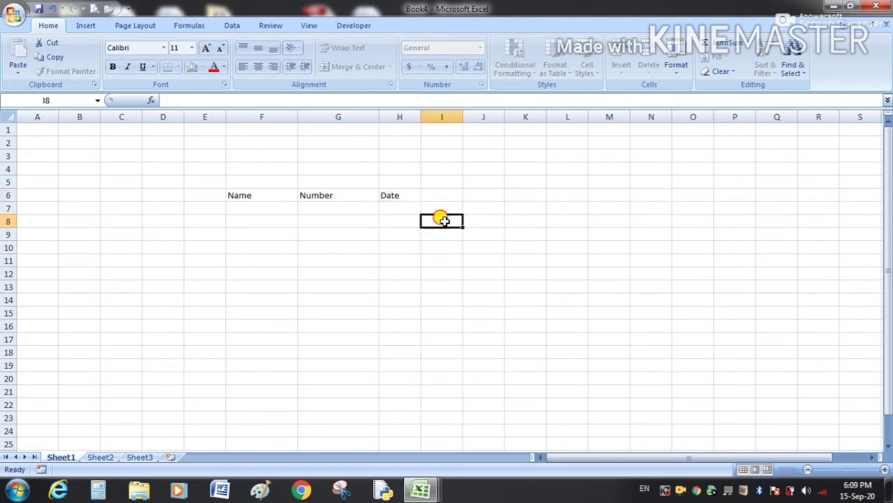
pyautogui.moveTo(419, 117); pyautogui.dragTo(461, 116)
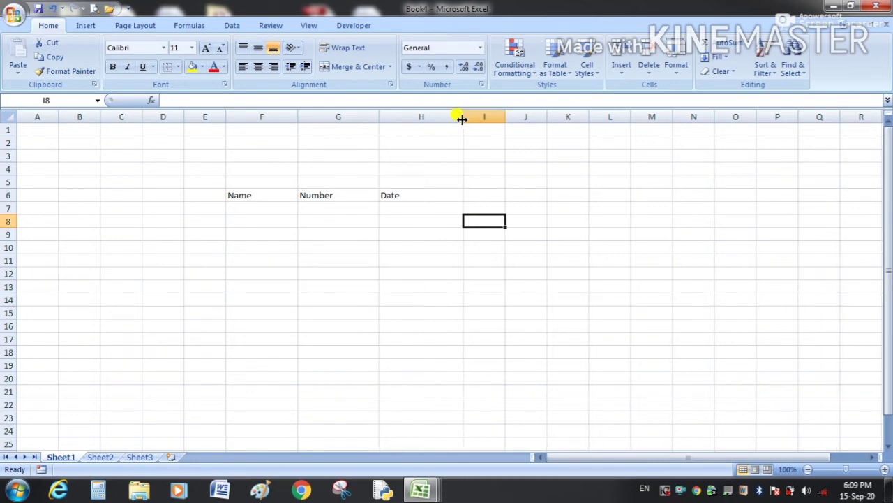
pyautogui.click(493, 309)
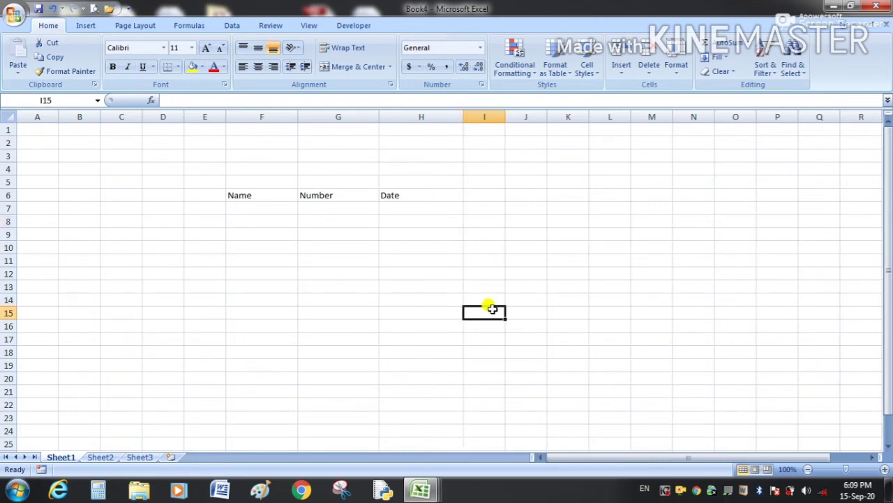
pyautogui.click(247, 196)
pyautogui.click(333, 194)
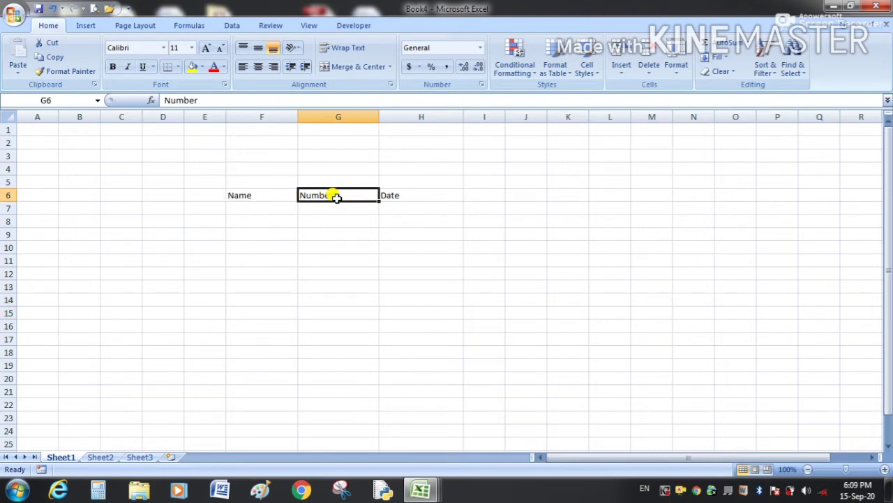
pyautogui.click(411, 195)
pyautogui.moveTo(240, 192); pyautogui.dragTo(395, 195)
pyautogui.click(399, 231)
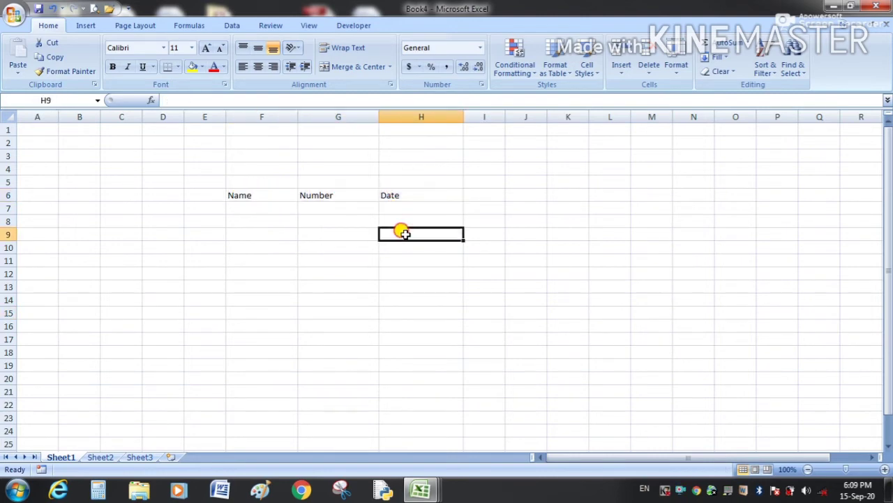
pyautogui.click(268, 194)
pyautogui.click(321, 195)
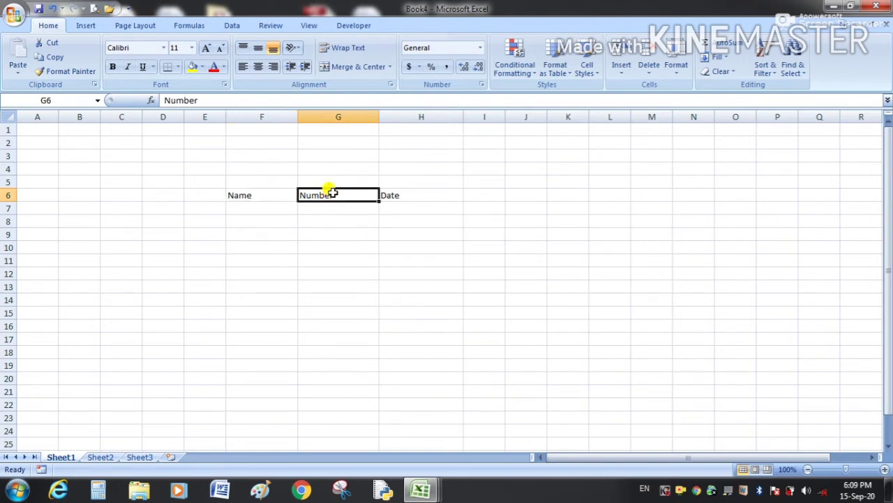
pyautogui.click(412, 195)
pyautogui.click(433, 255)
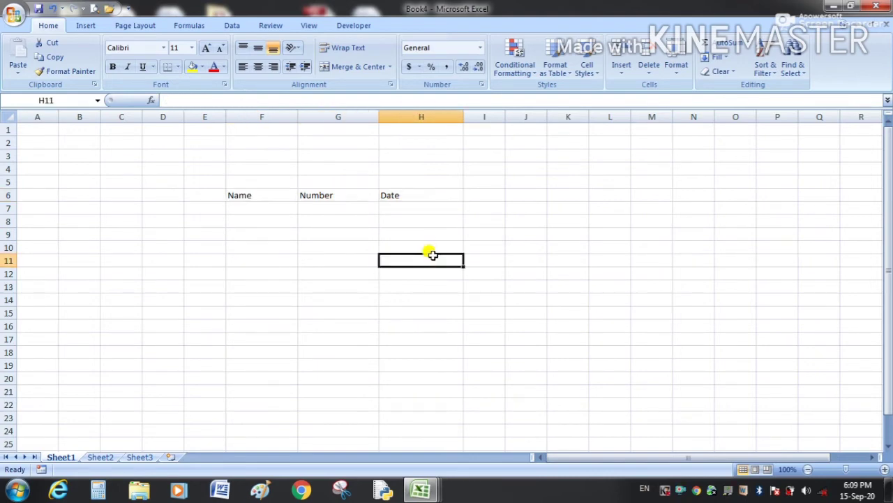
pyautogui.click(257, 197)
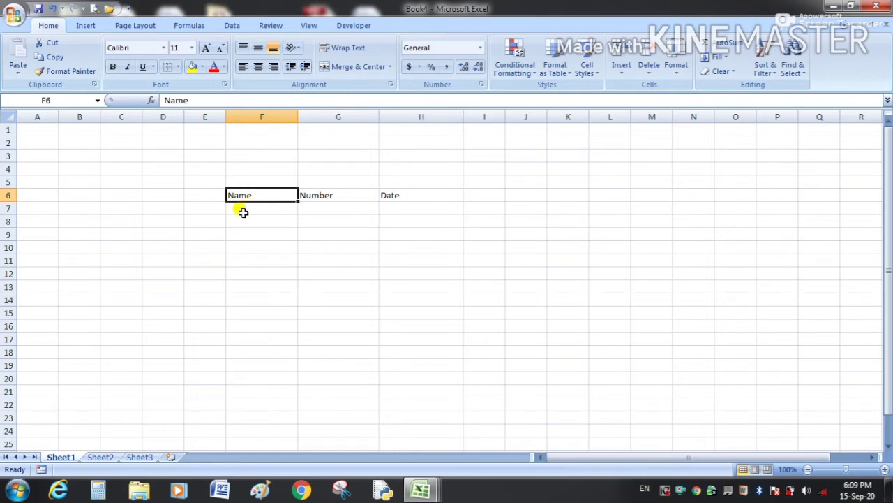
# Enter the first person's name in F7 under Name.
pyautogui.click(243, 211)
pyautogui.write('Balj')
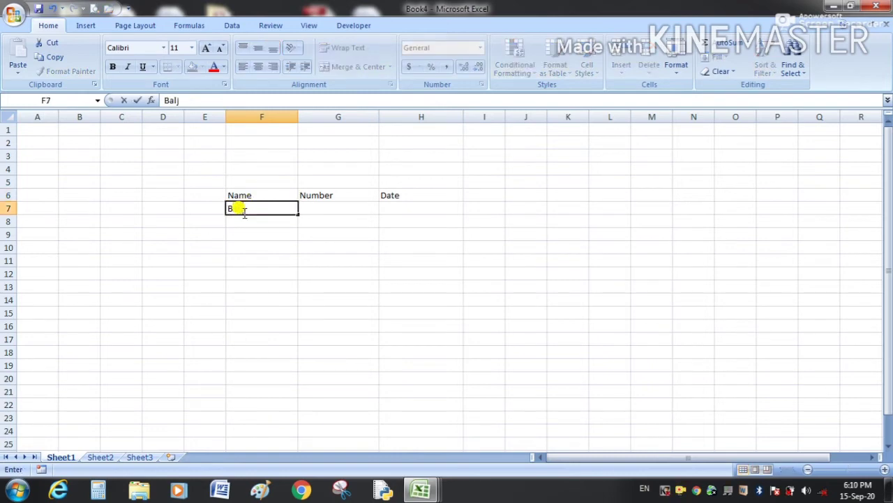
pyautogui.write('it')
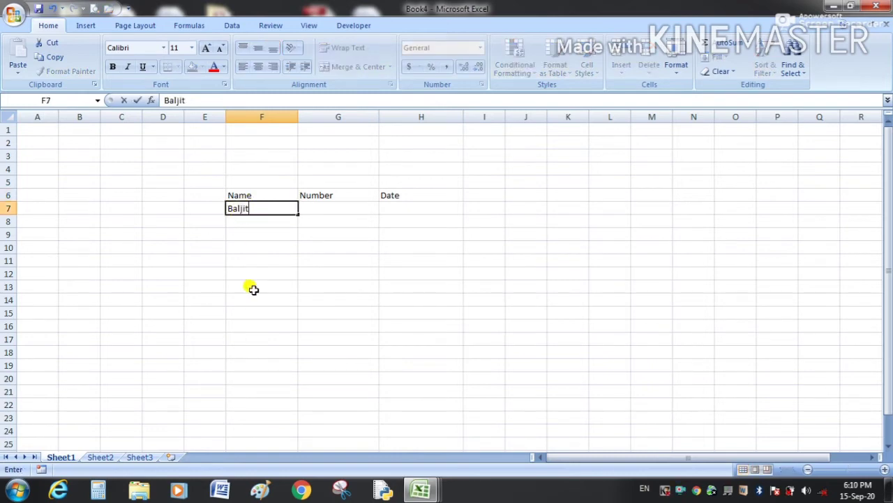
pyautogui.click(339, 259)
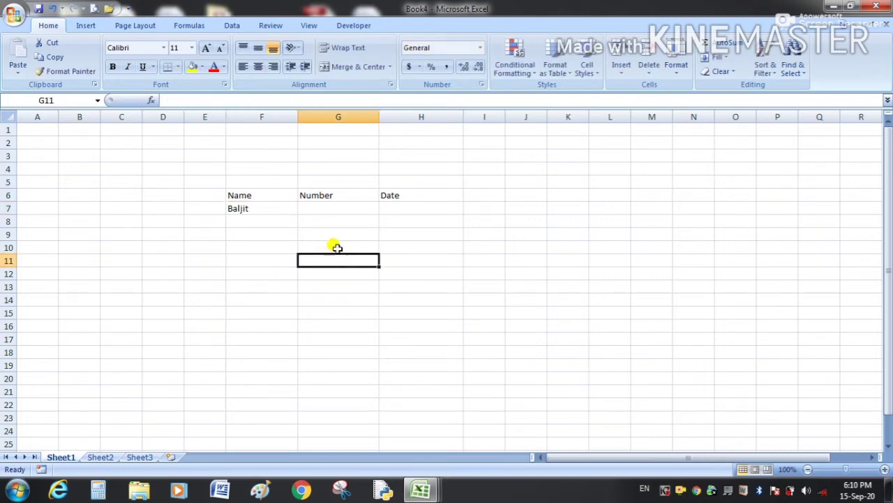
# Enter 98765643 in G7 under Number and verify the F7 and G7 values.
pyautogui.click(325, 208)
pyautogui.doubleClick(326, 209)
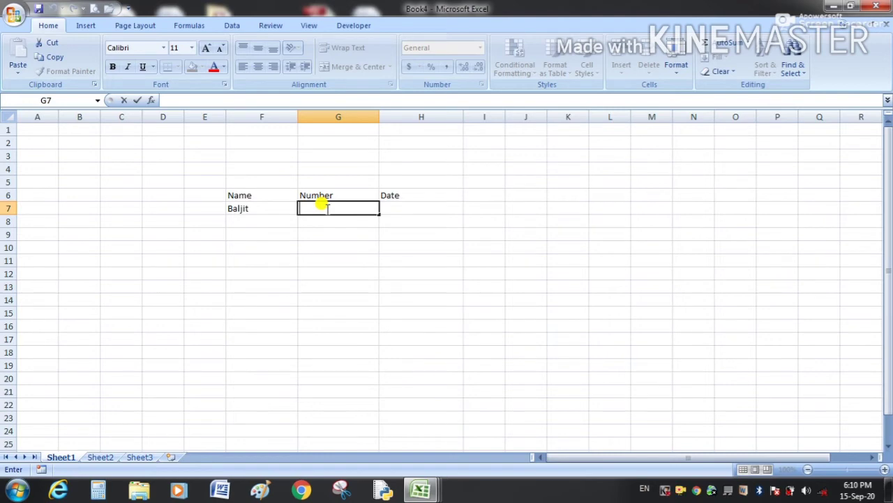
pyautogui.write('98765643')
pyautogui.click(332, 234)
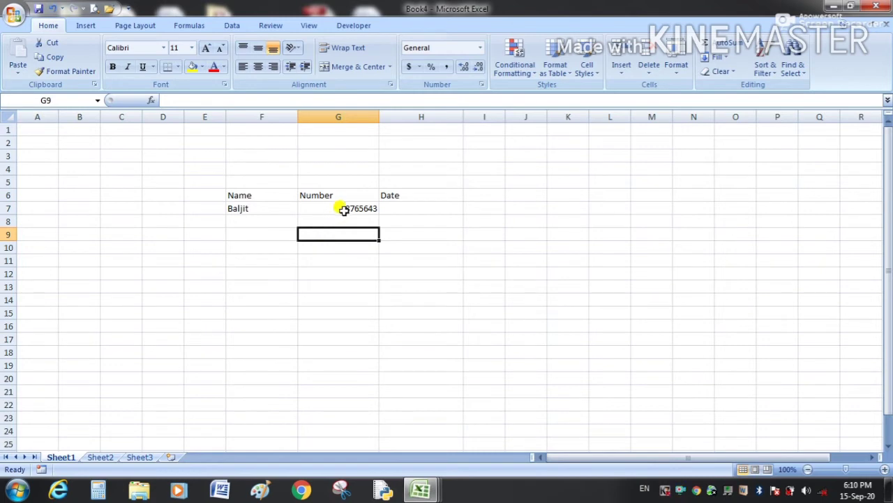
pyautogui.click(343, 206)
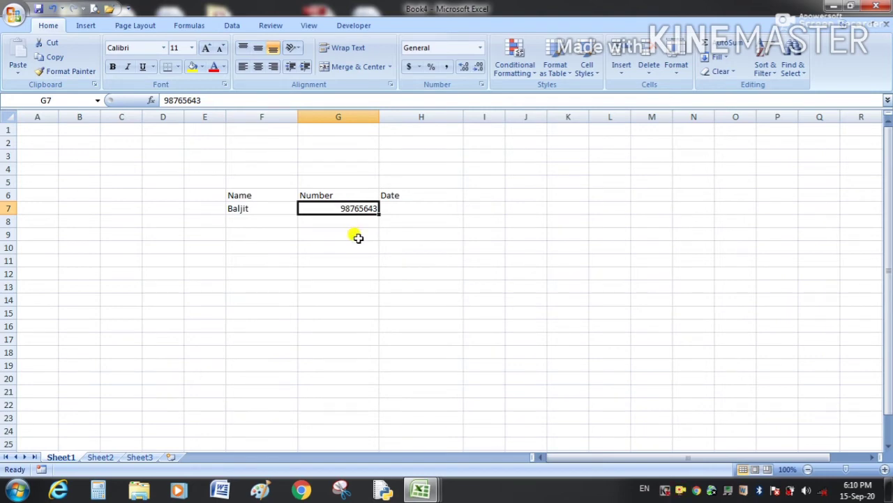
pyautogui.click(356, 235)
pyautogui.click(268, 208)
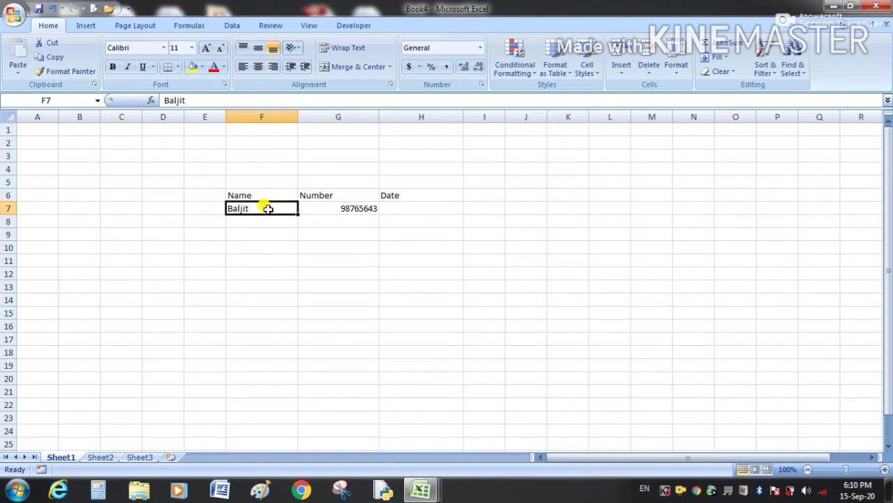
pyautogui.click(344, 209)
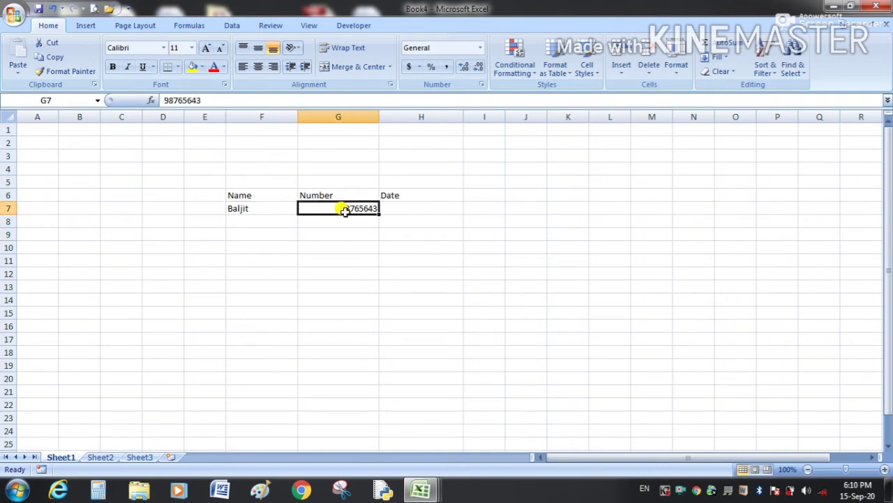
pyautogui.click(403, 207)
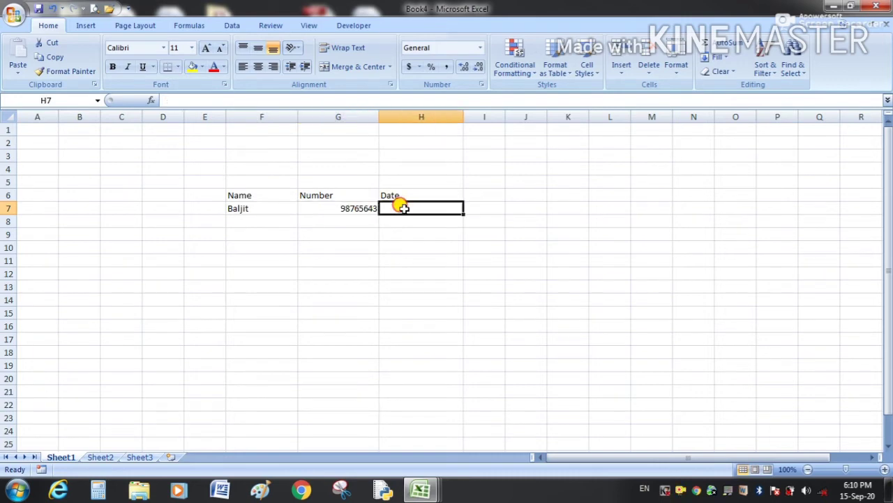
# Enter 15-09-2020 in H7 and confirm it displays as 15-09-20 in Date format.
pyautogui.write('15-')
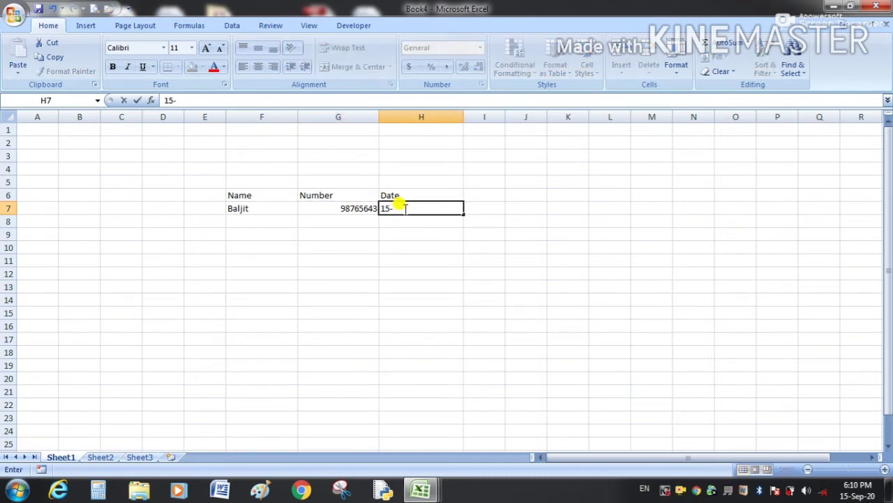
pyautogui.write('09-2020')
pyautogui.press('Return')
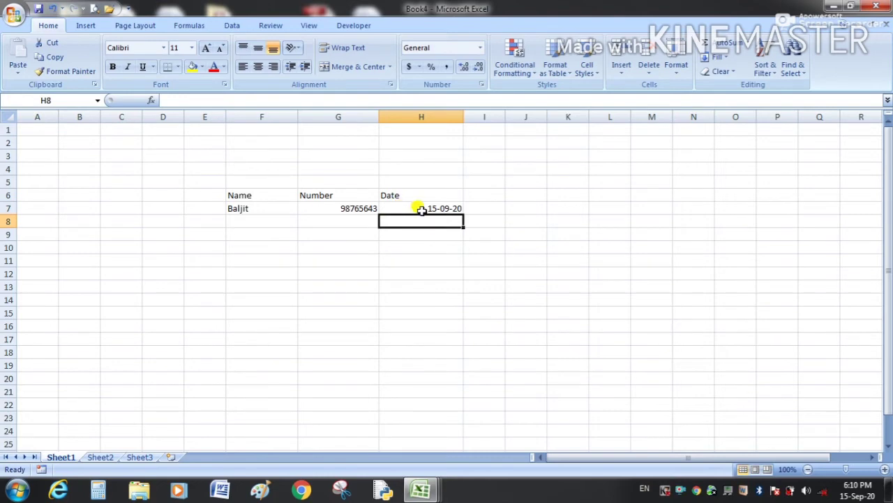
pyautogui.click(444, 208)
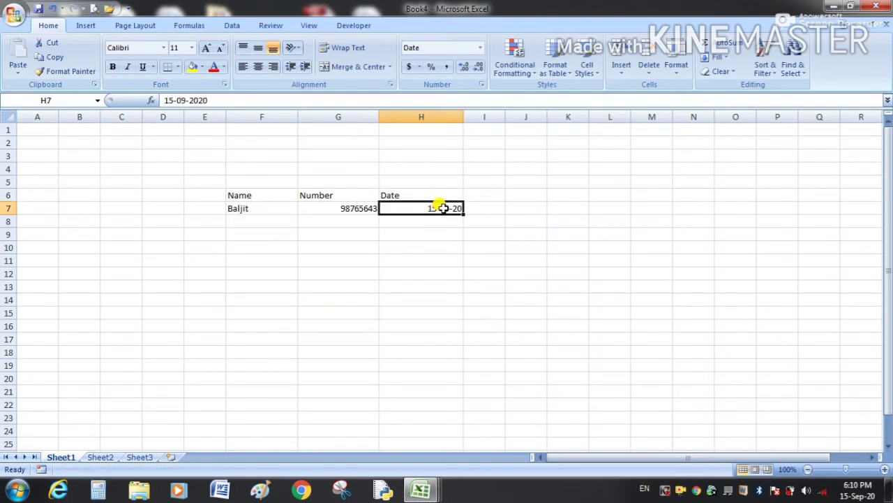
pyautogui.click(349, 210)
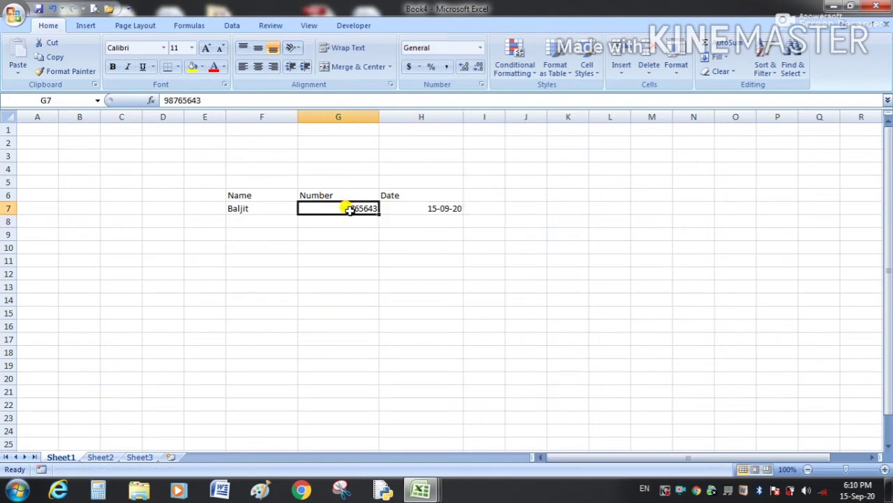
pyautogui.click(446, 208)
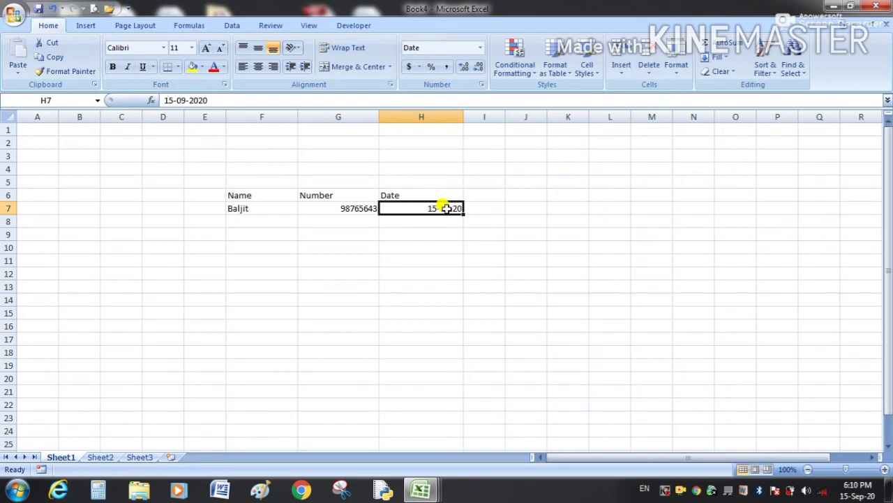
pyautogui.click(355, 208)
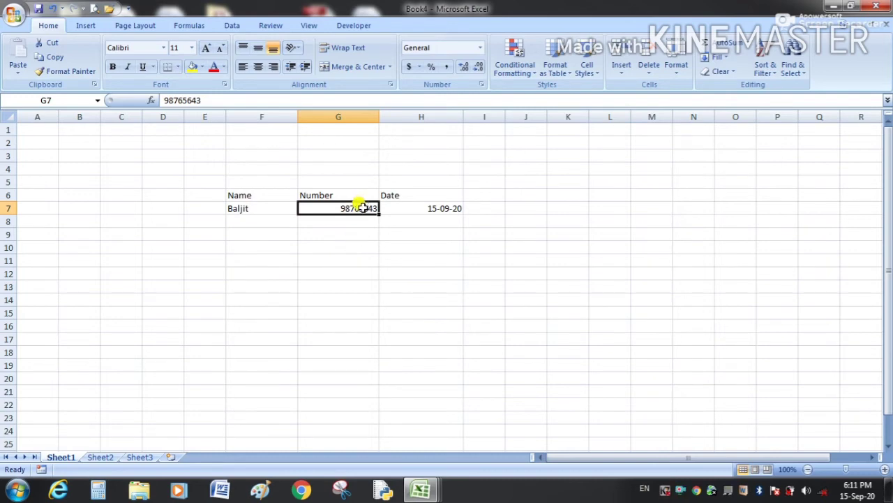
# Replace the number in G7 with 10.25.
pyautogui.write('10.25')
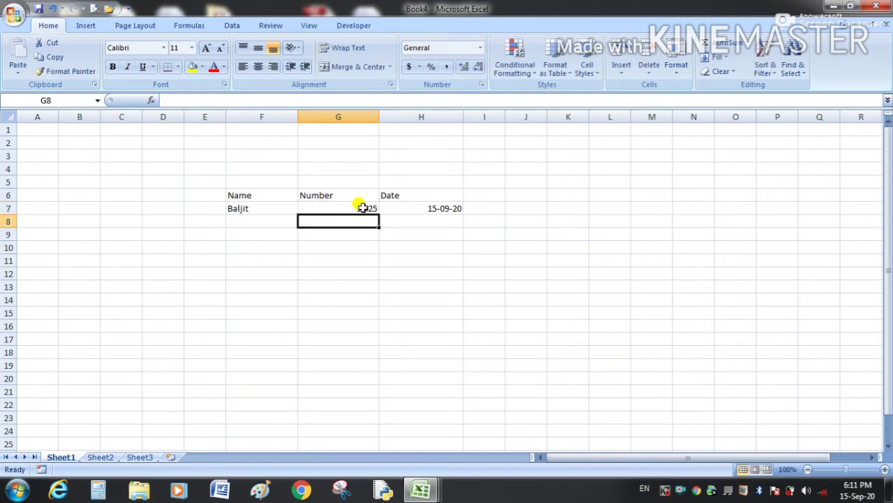
pyautogui.press('Down')
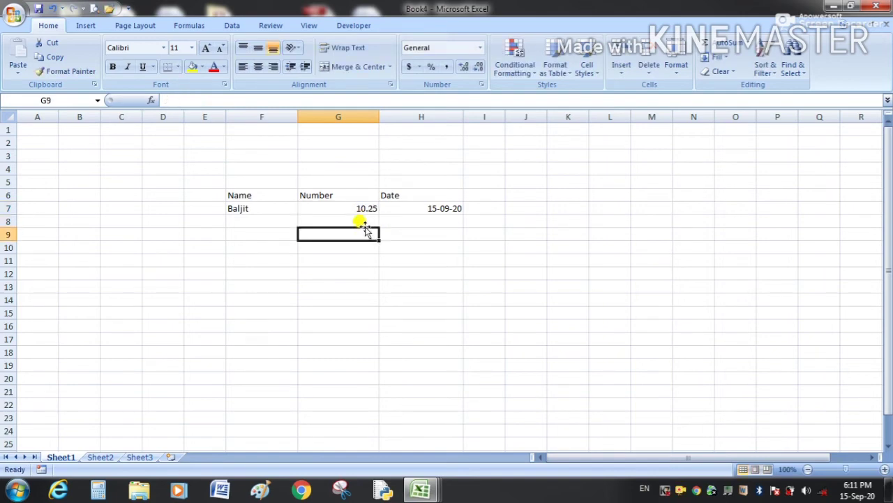
pyautogui.click(368, 219)
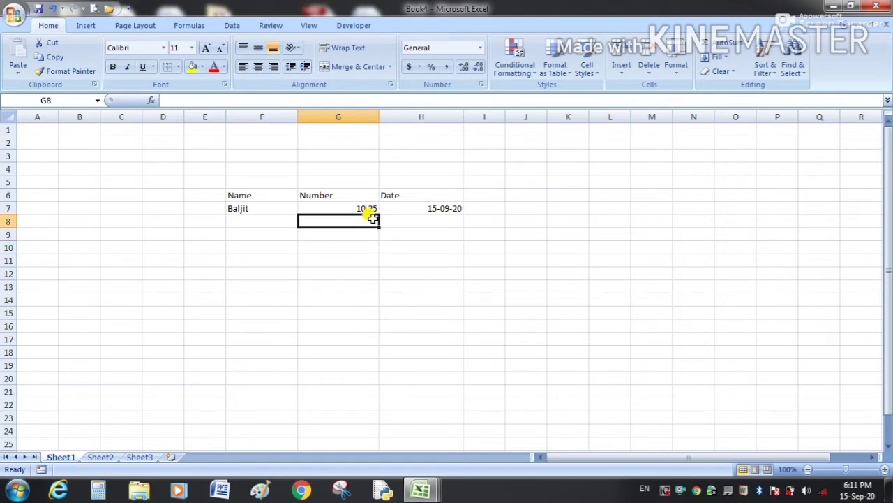
# Review the date in H7, the name in F7 and the Name header in F6.
pyautogui.click(436, 204)
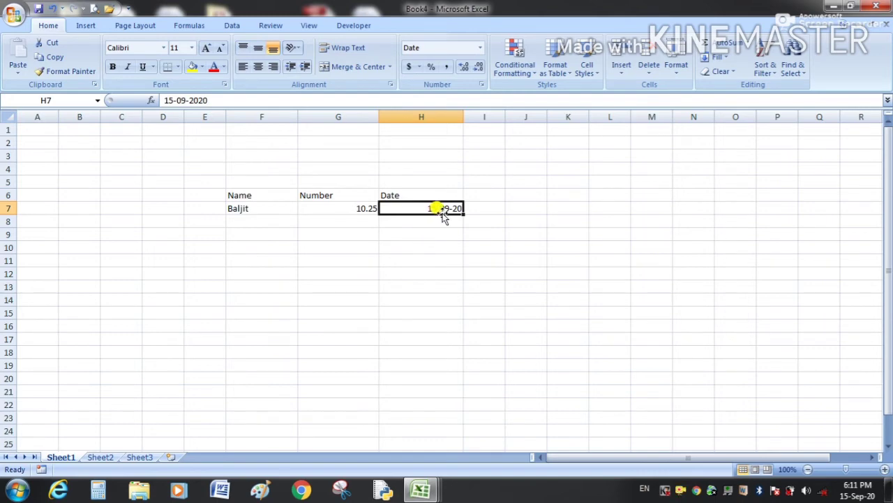
pyautogui.click(444, 222)
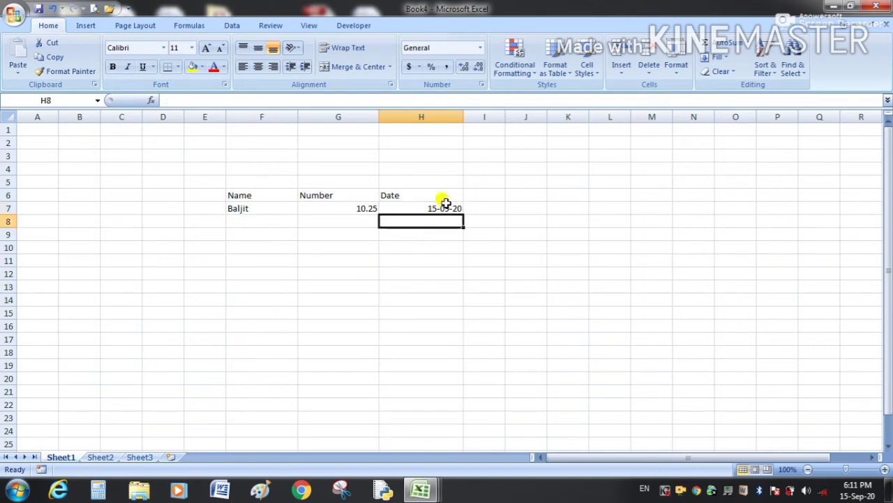
pyautogui.click(446, 208)
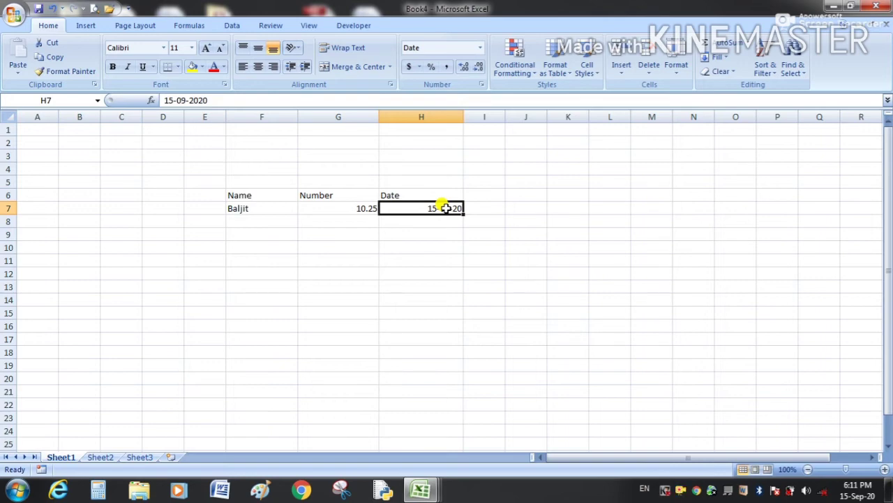
pyautogui.click(280, 211)
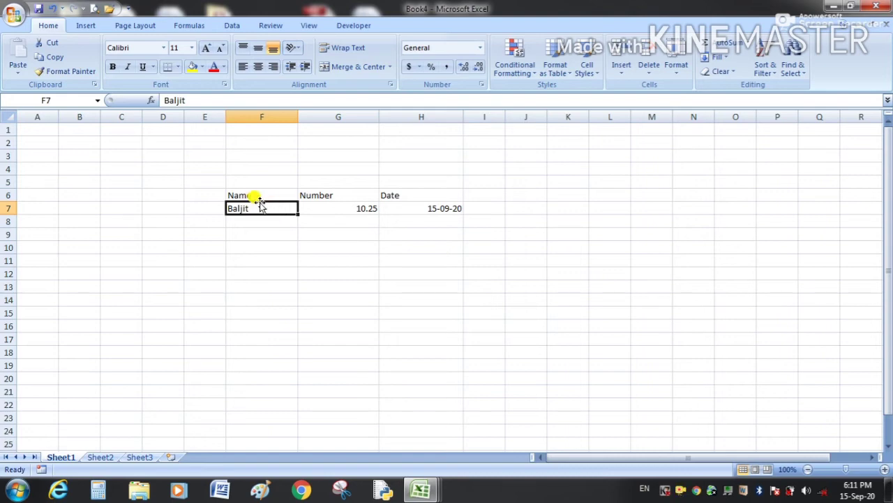
pyautogui.click(252, 195)
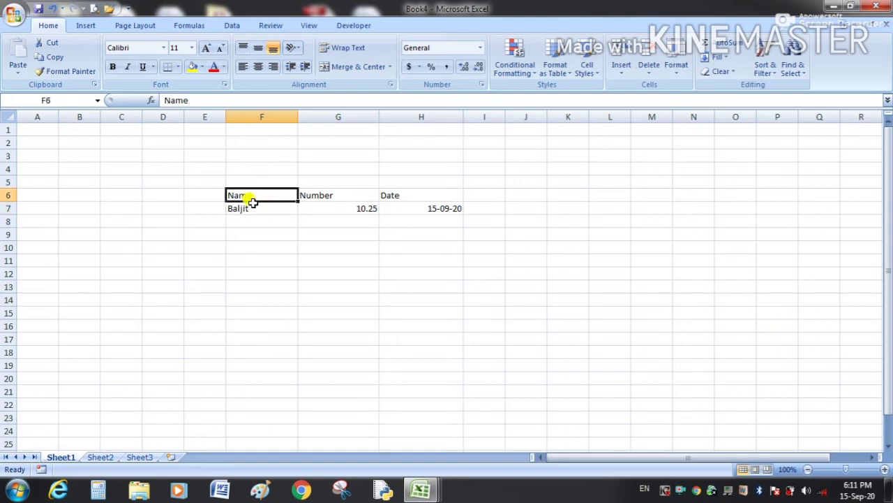
pyautogui.click(250, 206)
pyautogui.click(251, 196)
# Enter a second person's name in F8, select the Name and Number entries, and widen column I.
pyautogui.click(252, 221)
pyautogui.write('Rames')
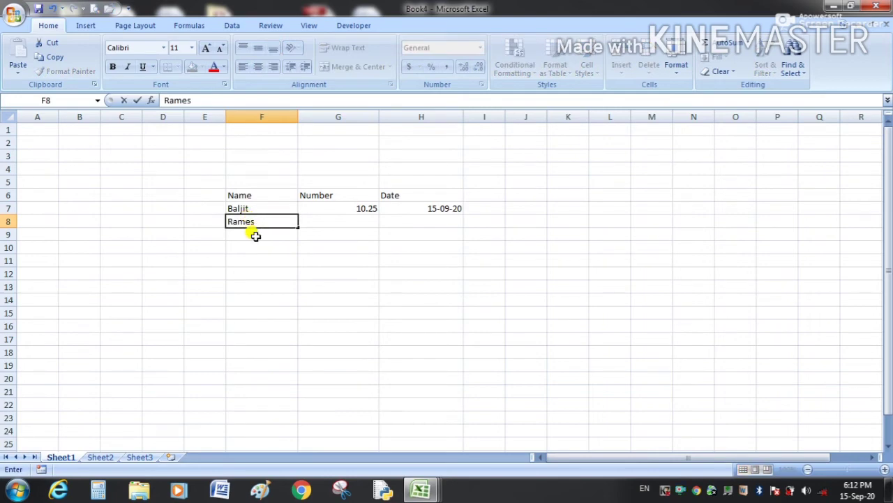
pyautogui.press('Return')
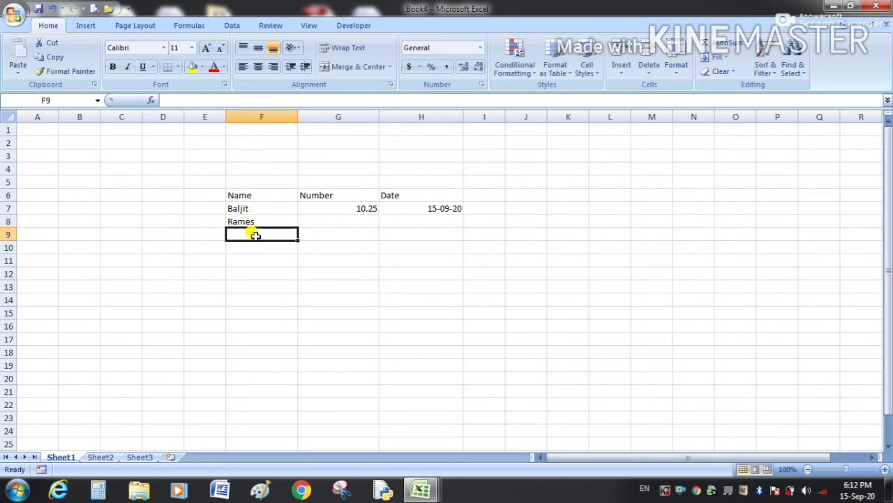
pyautogui.click(247, 197)
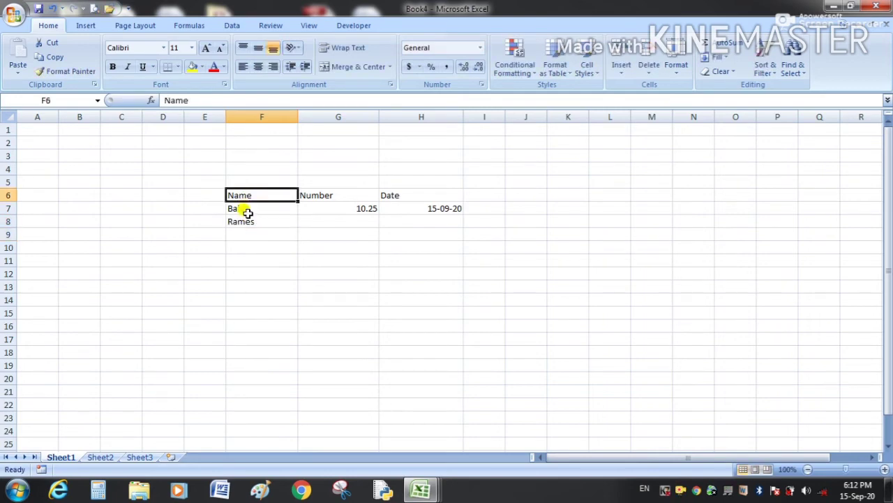
pyautogui.moveTo(244, 208); pyautogui.dragTo(248, 238)
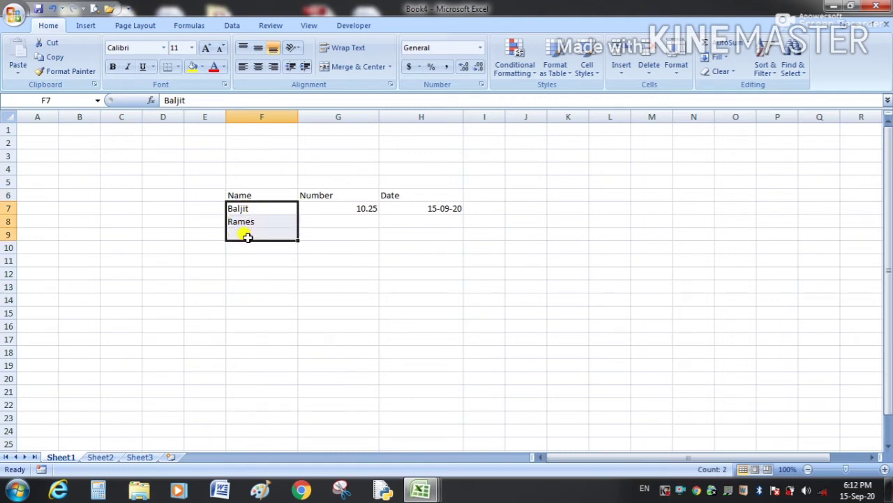
pyautogui.click(326, 194)
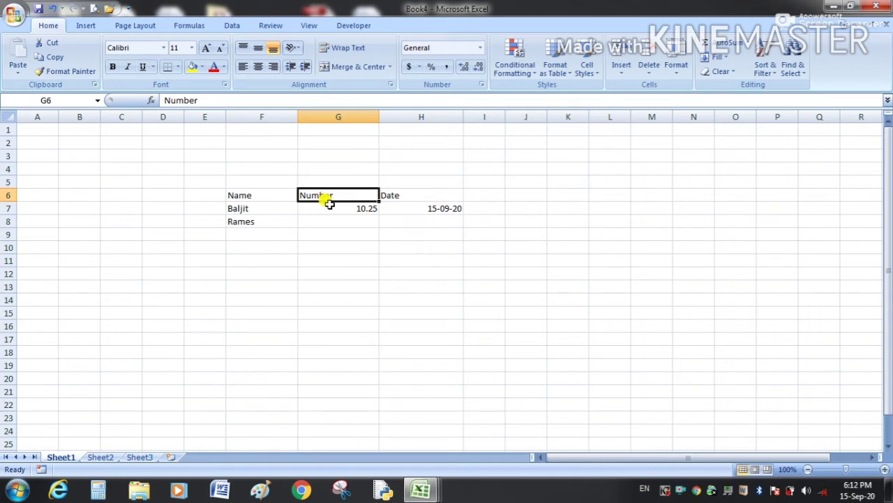
pyautogui.moveTo(328, 206); pyautogui.dragTo(329, 307)
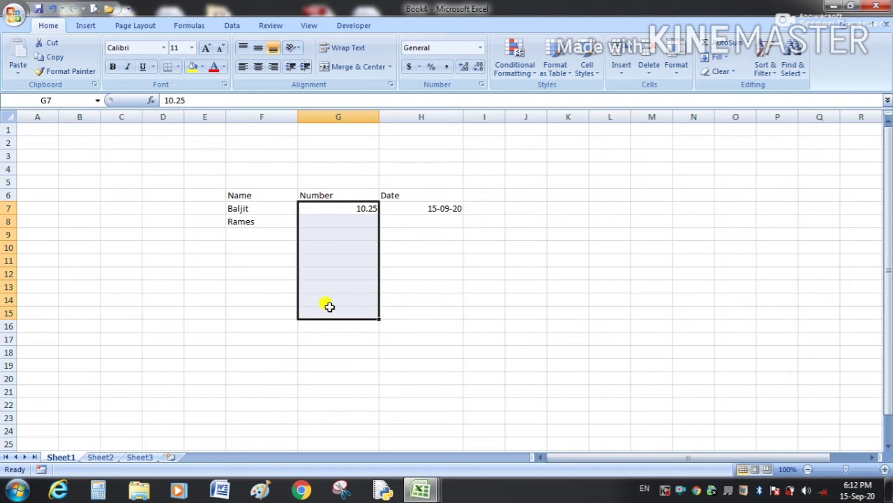
pyautogui.click(492, 193)
pyautogui.moveTo(505, 116); pyautogui.dragTo(536, 117)
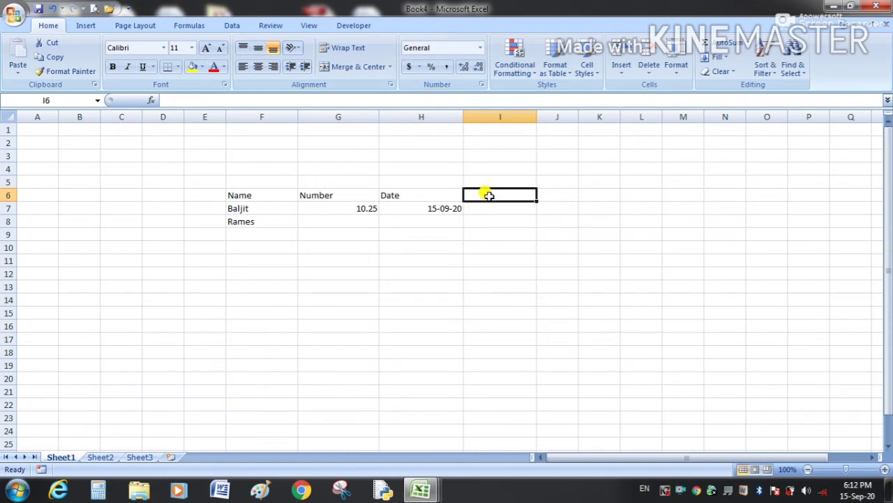
# Add the header Fomula in I6 and begin a formula with = in I7.
pyautogui.write('Fom')
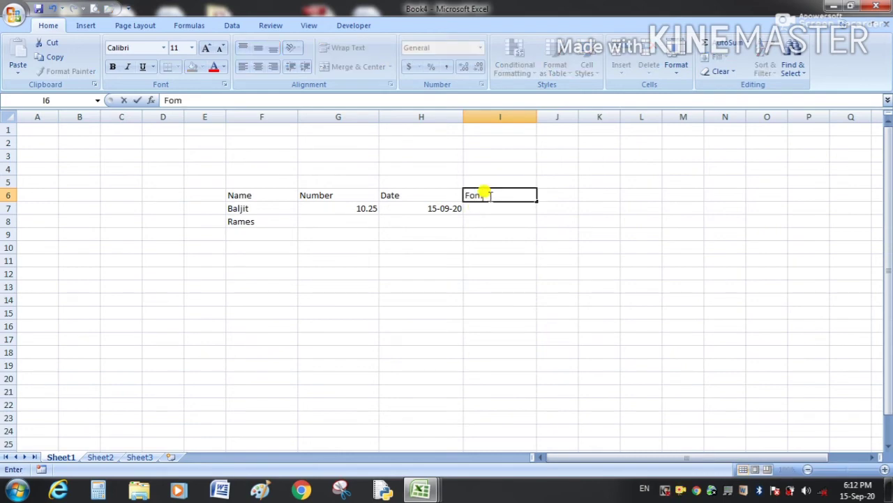
pyautogui.write('ula')
pyautogui.press('Return')
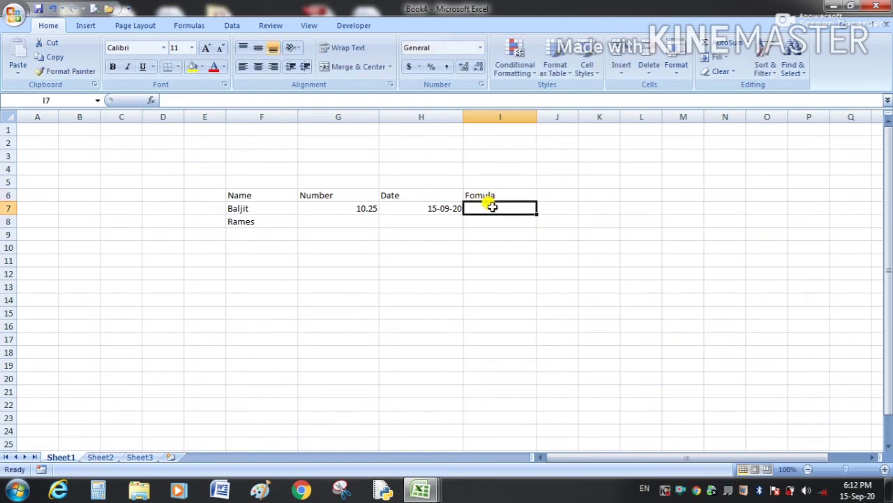
pyautogui.write('=')
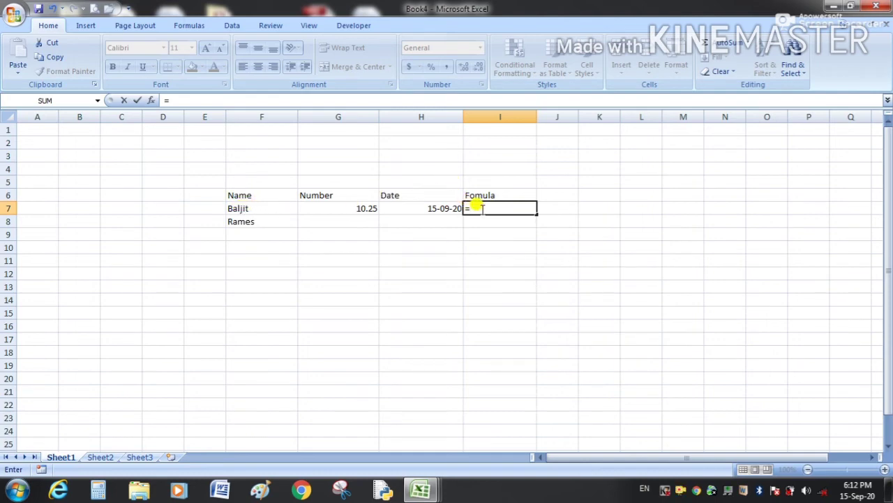
# Complete the =F7 formula in I7 so it mirrors F7's name, then compare both cells.
pyautogui.click(279, 208)
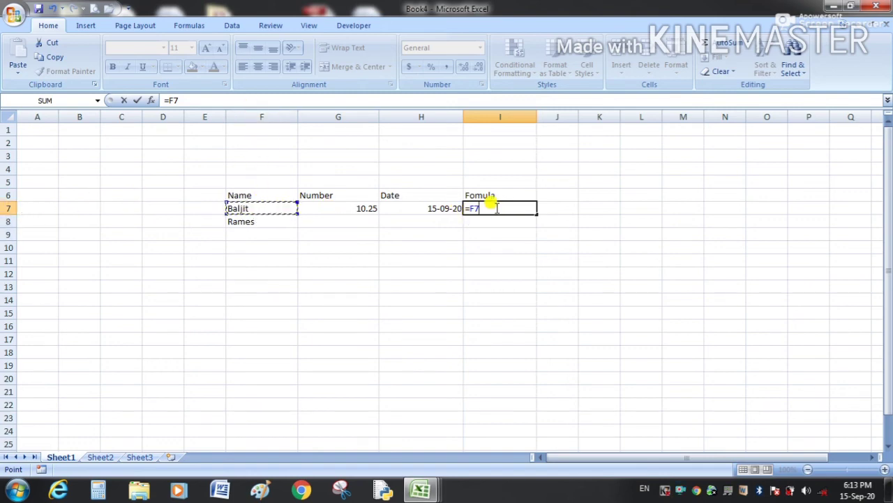
pyautogui.press('Return')
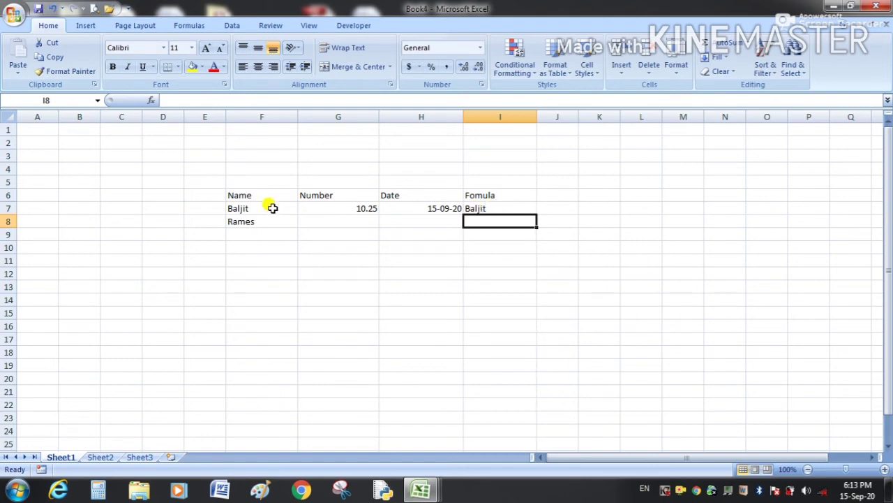
pyautogui.click(270, 204)
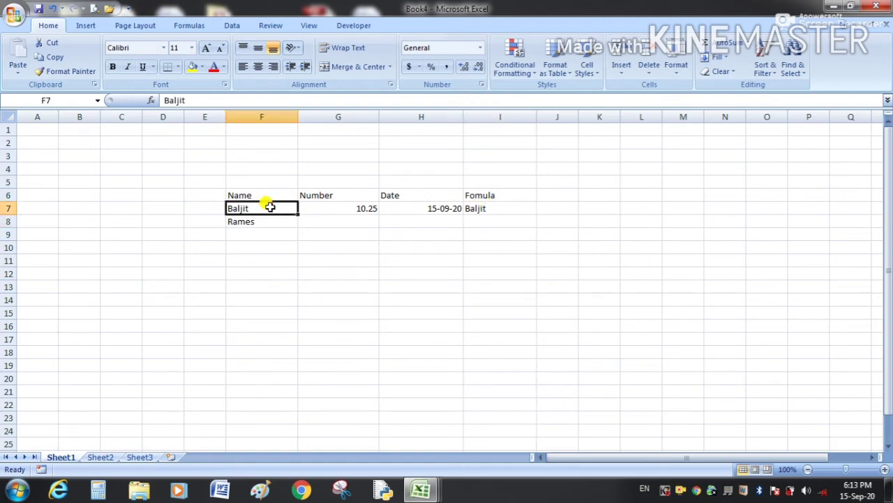
pyautogui.click(483, 208)
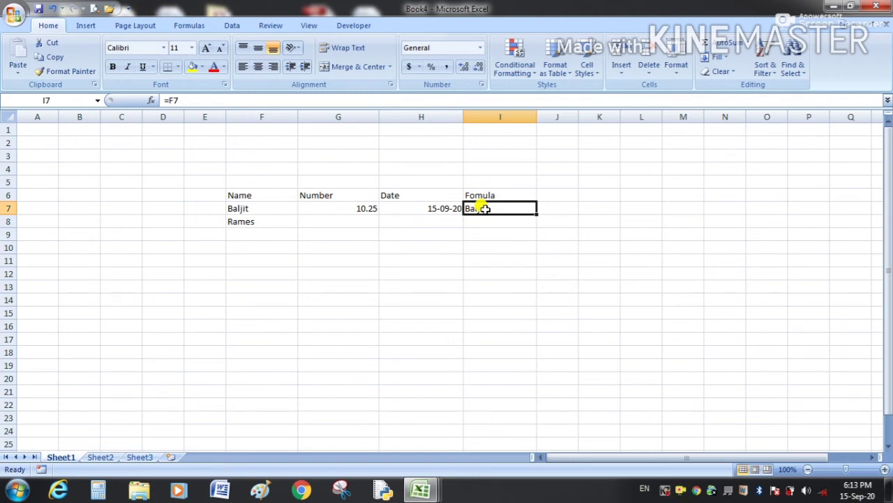
pyautogui.click(241, 208)
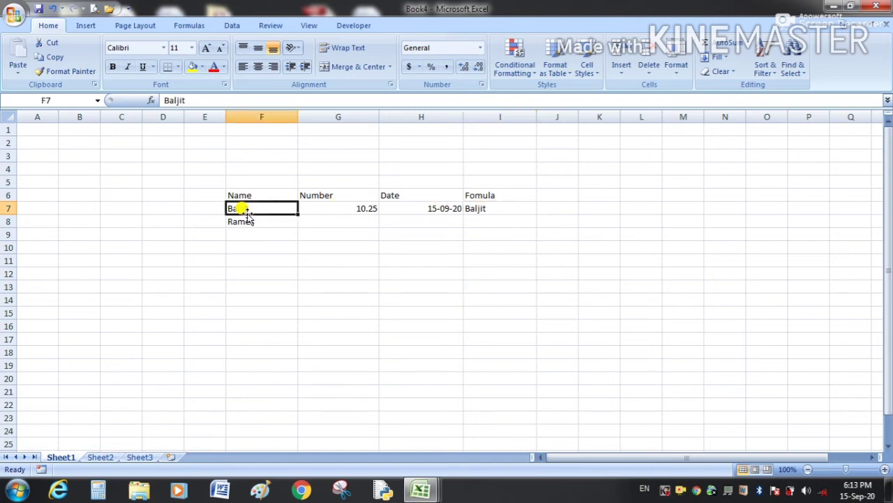
# Change the name in F7 to a different person and confirm I7's =F7 result follows it.
pyautogui.write('rajesh')
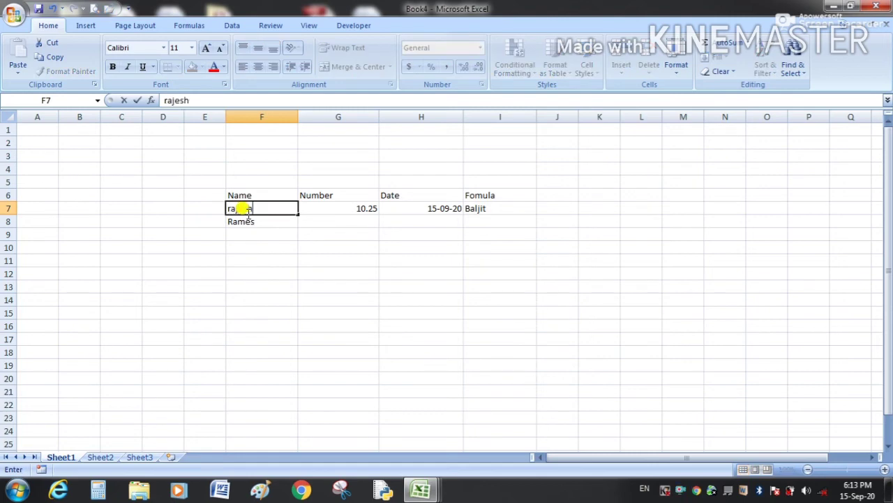
pyautogui.press('Return')
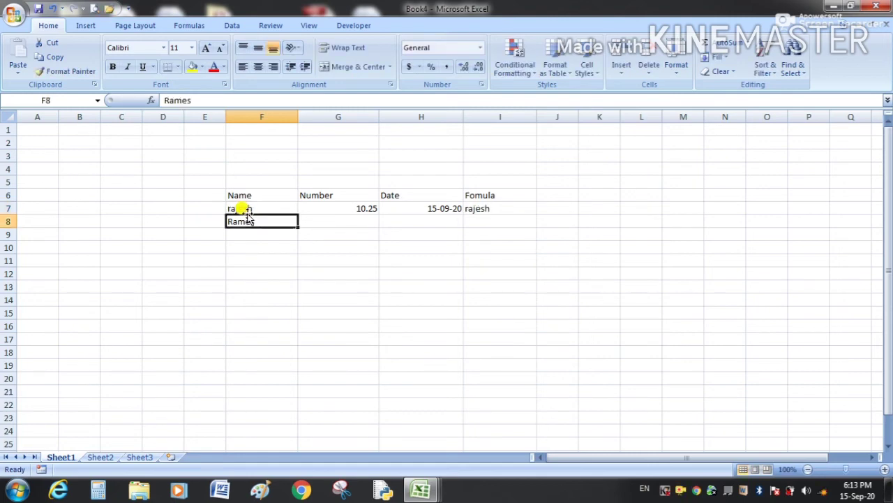
pyautogui.click(498, 209)
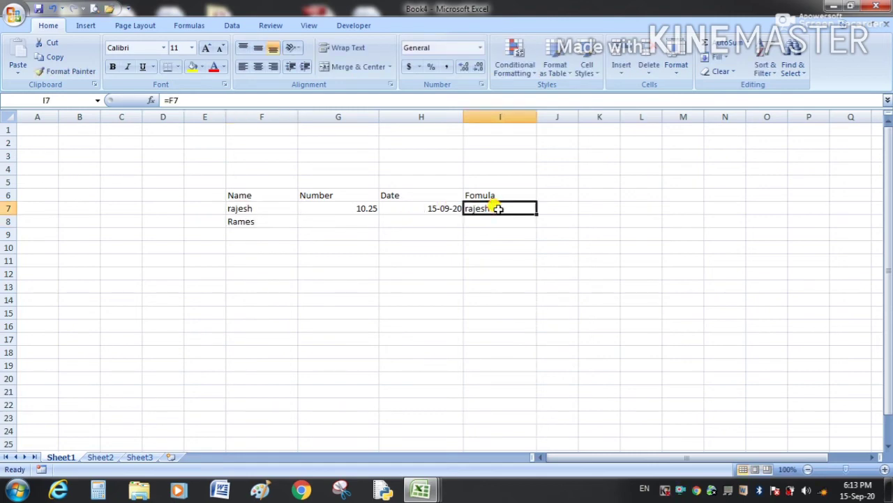
pyautogui.click(494, 233)
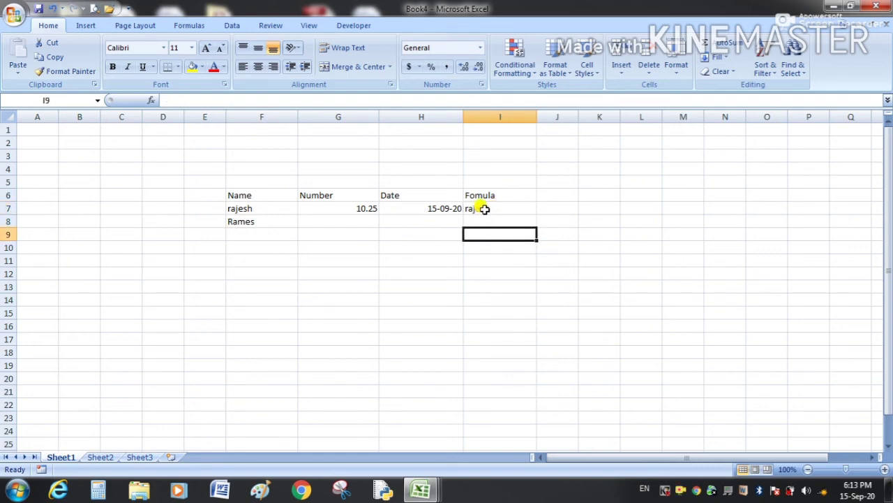
pyautogui.click(484, 209)
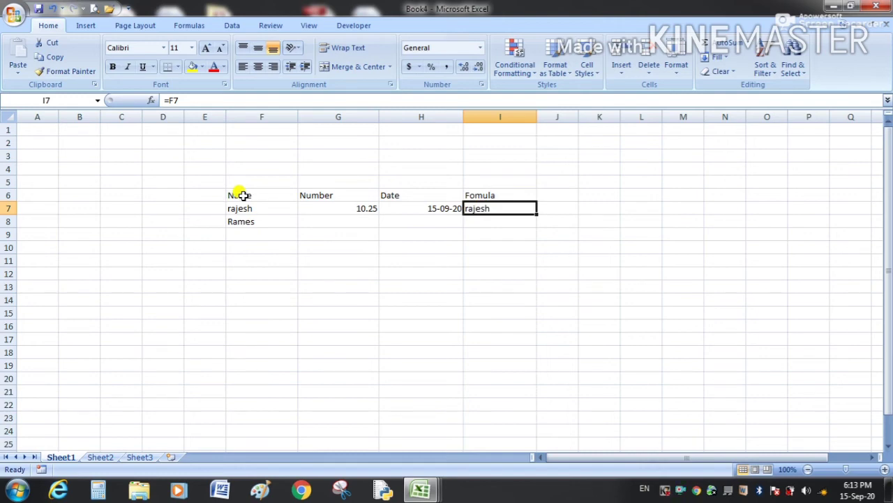
pyautogui.click(240, 196)
pyautogui.moveTo(241, 196); pyautogui.dragTo(492, 194)
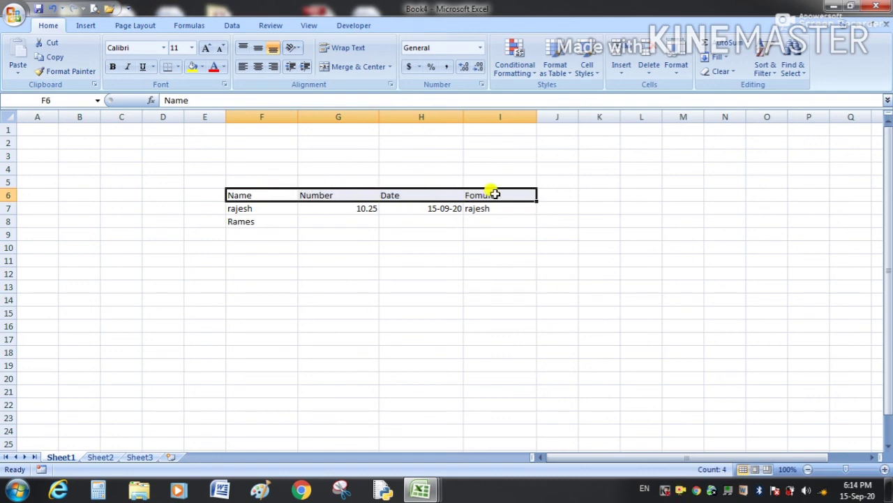
pyautogui.moveTo(236, 186); pyautogui.dragTo(246, 224)
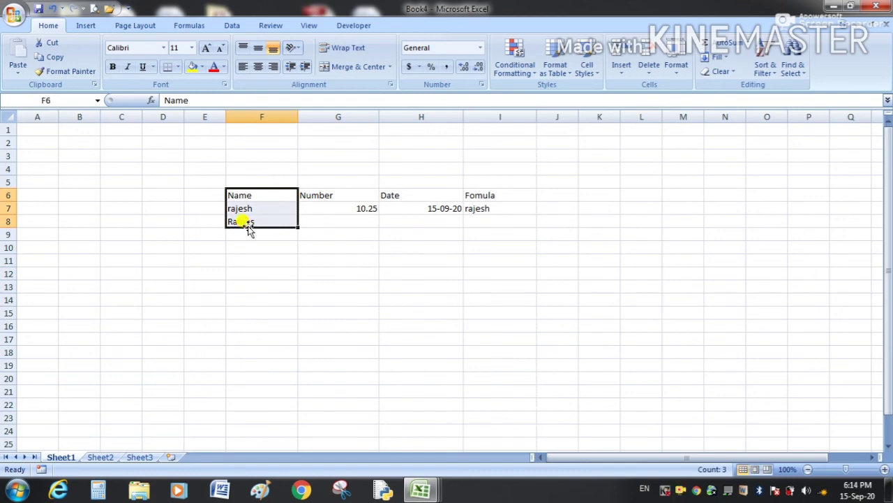
pyautogui.click(261, 257)
pyautogui.click(242, 195)
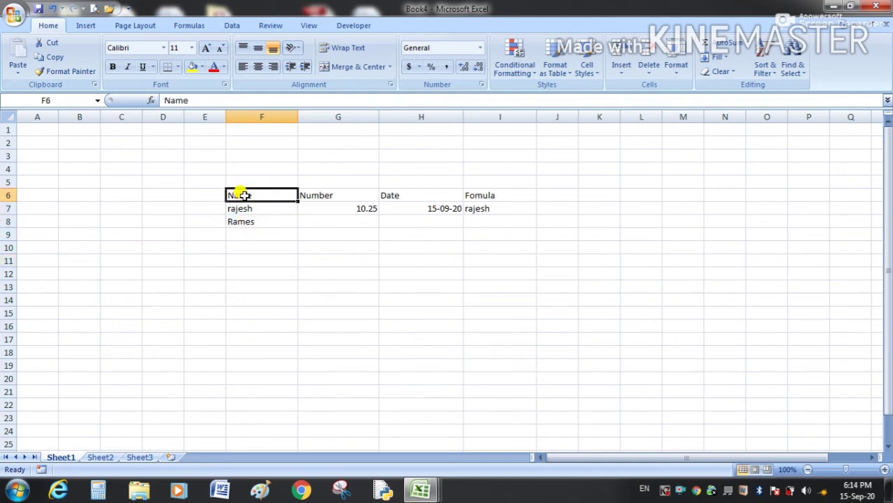
pyautogui.click(242, 195)
pyautogui.moveTo(240, 195); pyautogui.dragTo(486, 219)
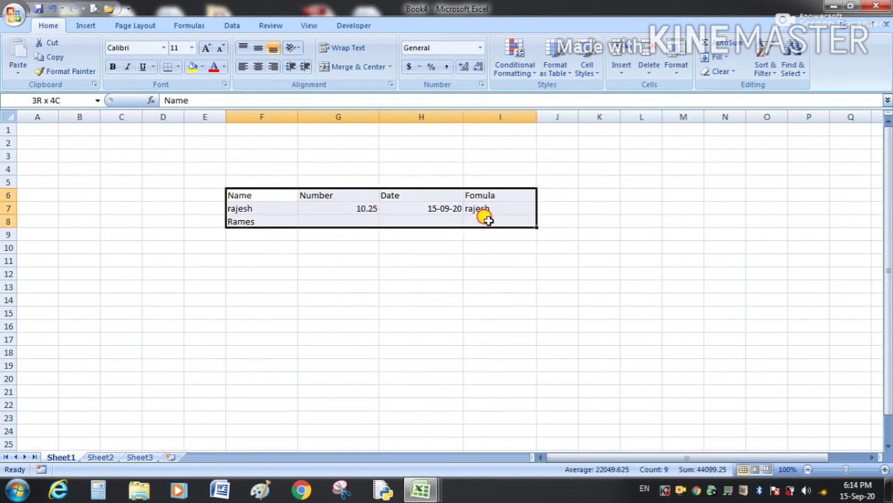
pyautogui.moveTo(486, 219); pyautogui.dragTo(503, 293)
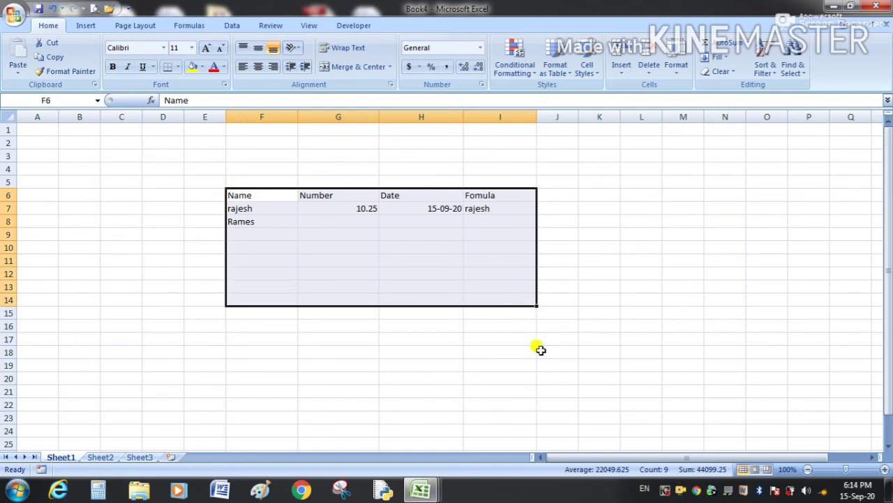
pyautogui.click(539, 351)
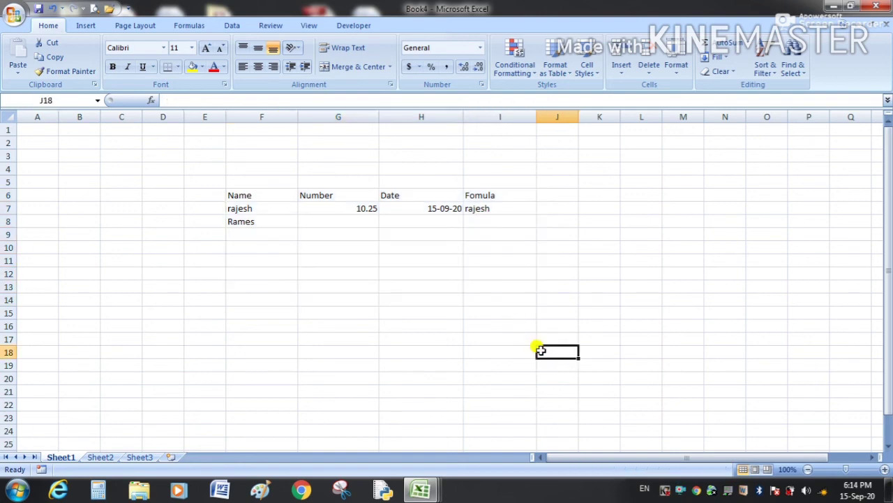
pyautogui.click(260, 195)
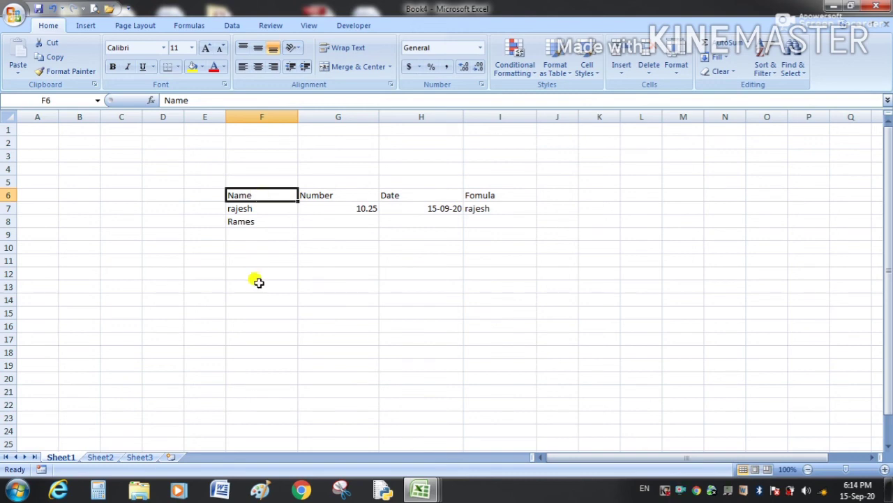
# Restore the original first person's name in F7.
pyautogui.click(248, 210)
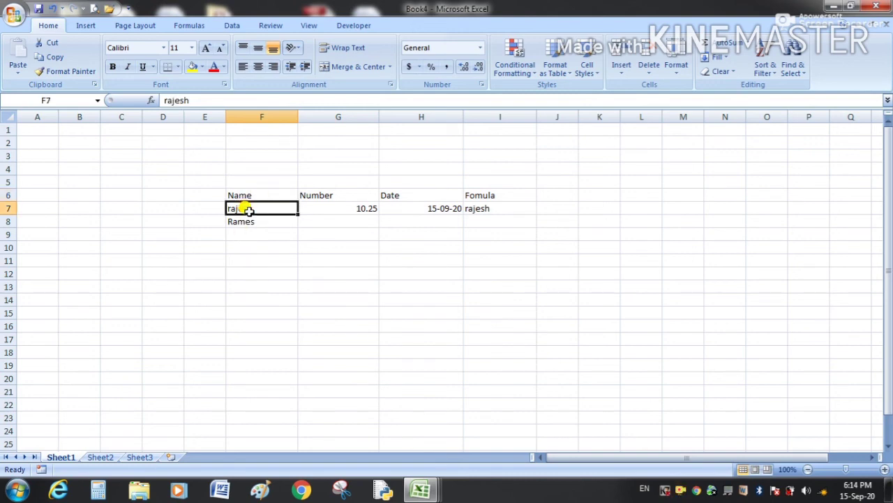
pyautogui.write('Baljit')
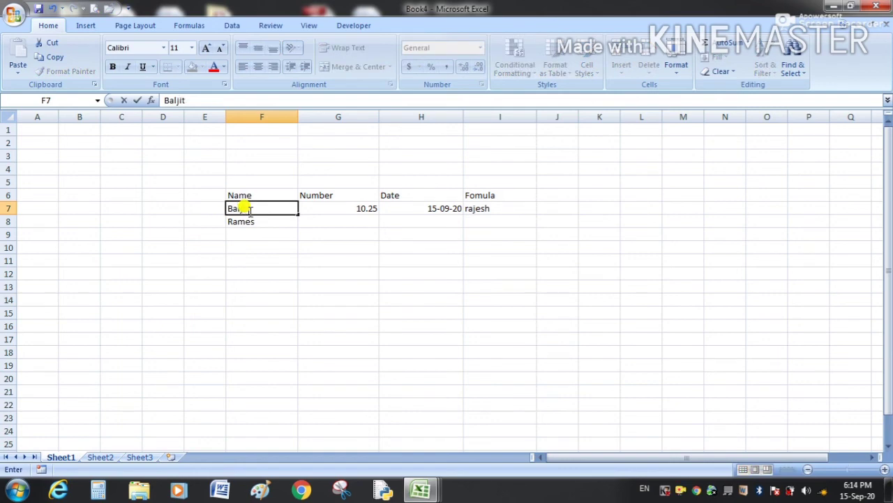
pyautogui.press('Return')
pyautogui.click(249, 210)
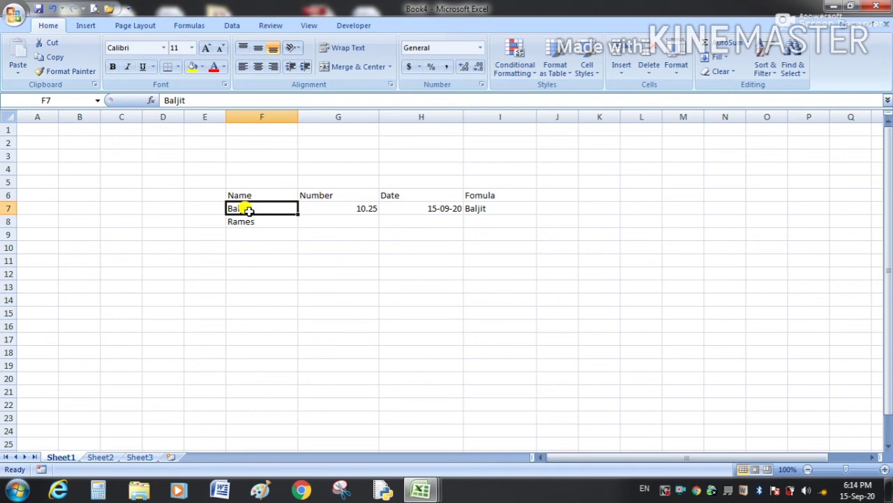
# Append h to fix the second name's spelling in F8, then keep the current color scheme.
pyautogui.click(261, 221)
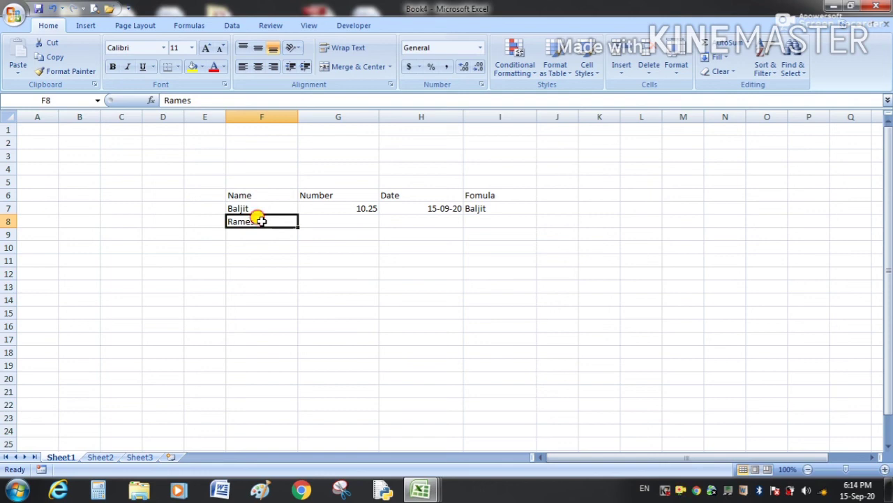
pyautogui.doubleClick(260, 222)
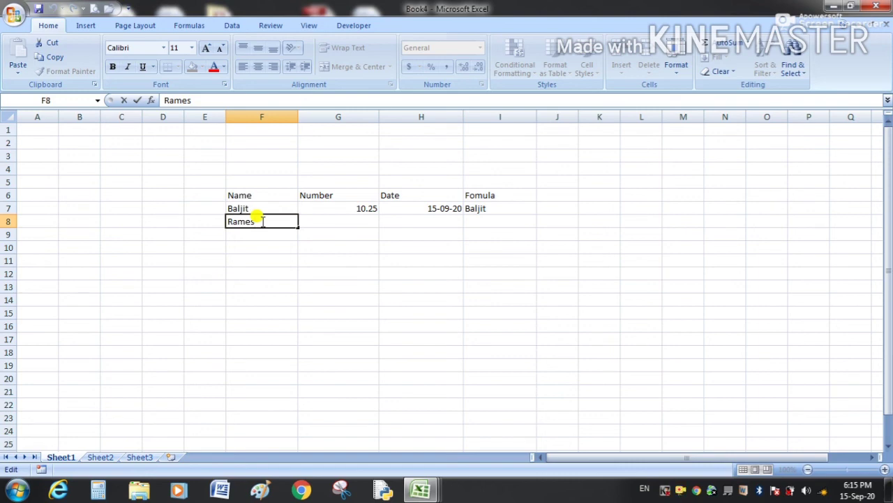
pyautogui.write('h')
pyautogui.press('Return')
pyautogui.click(262, 260)
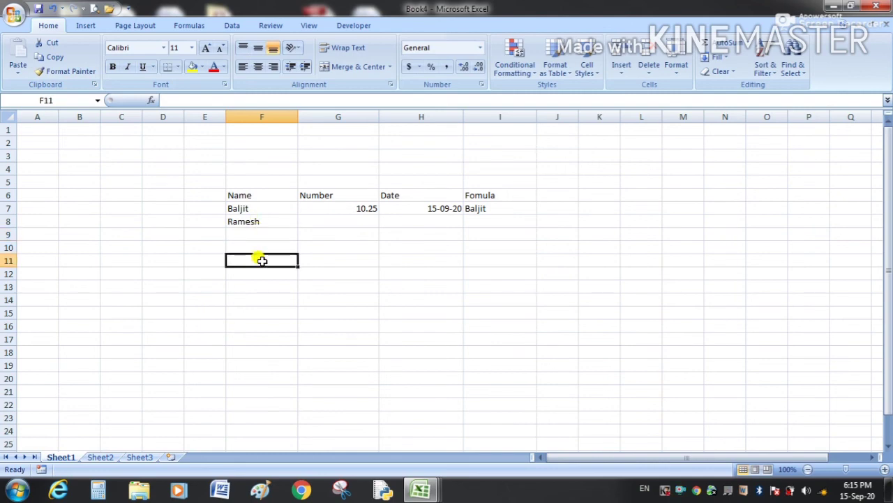
pyautogui.click(252, 208)
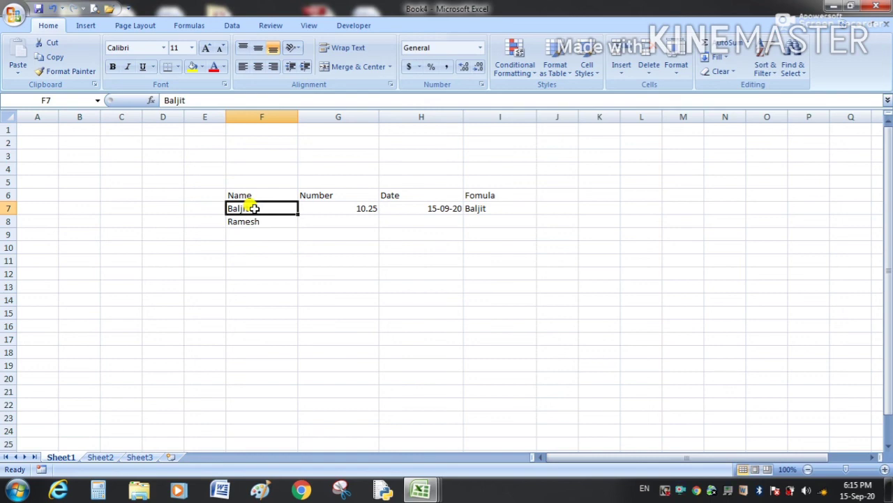
pyautogui.click(257, 220)
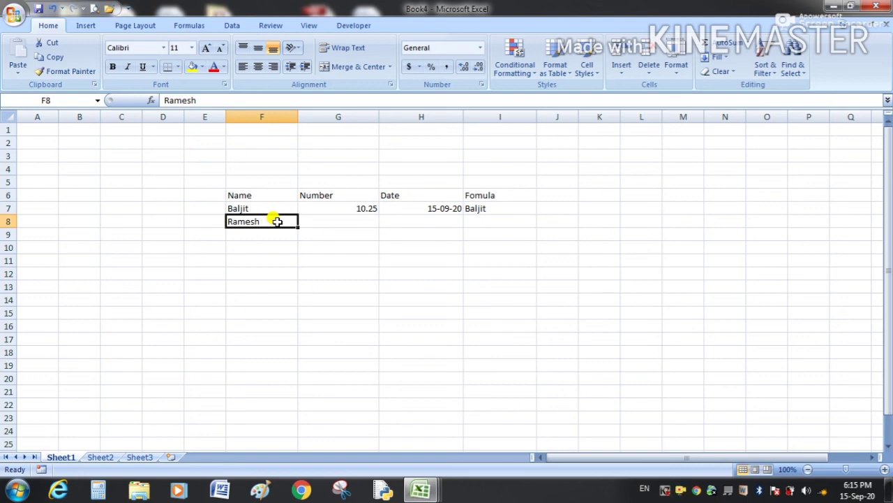
pyautogui.click(323, 294)
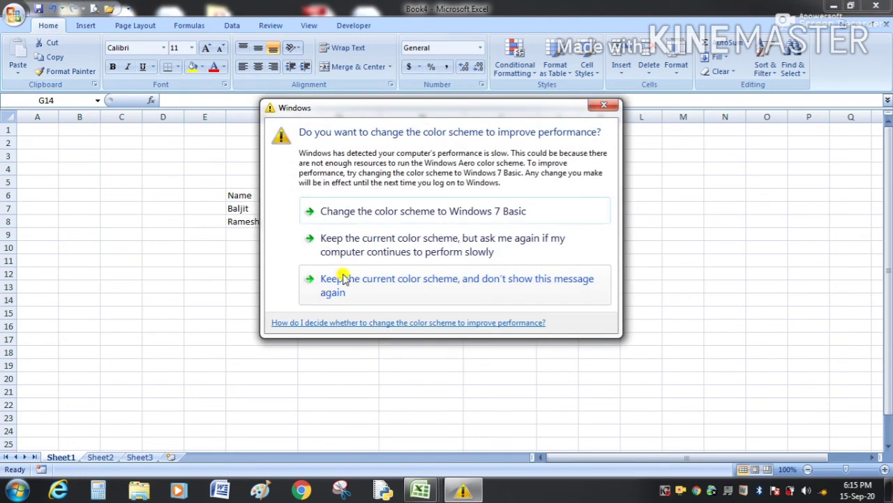
pyautogui.click(392, 237)
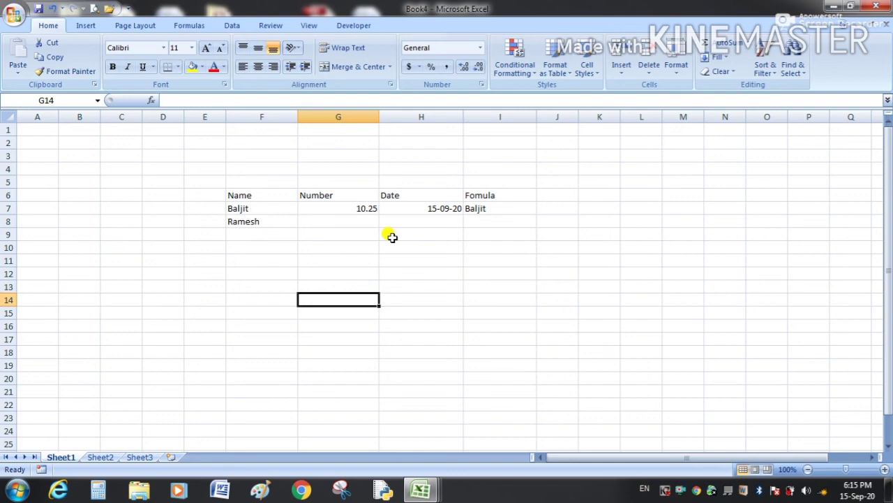
pyautogui.click(386, 259)
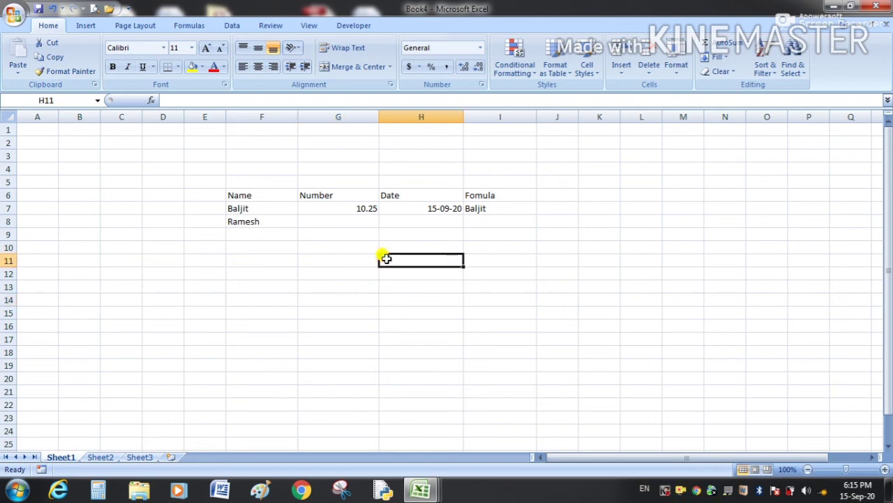
pyautogui.moveTo(205, 178); pyautogui.dragTo(530, 231)
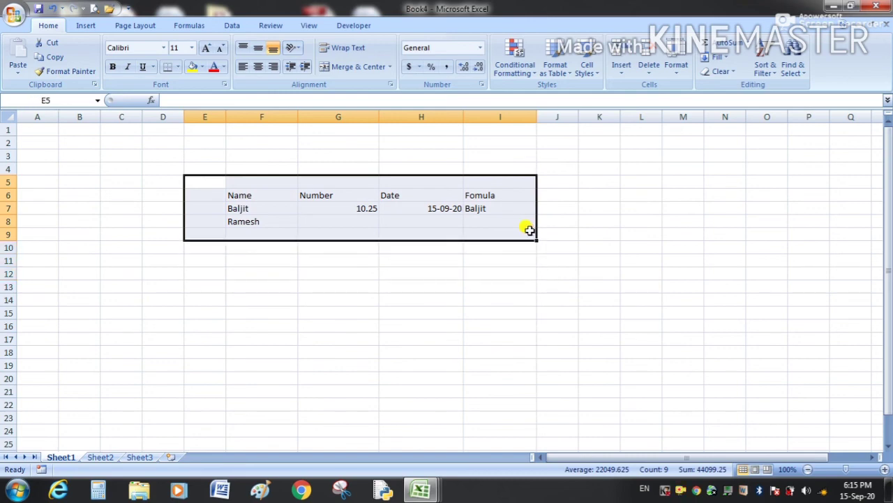
pyautogui.click(526, 260)
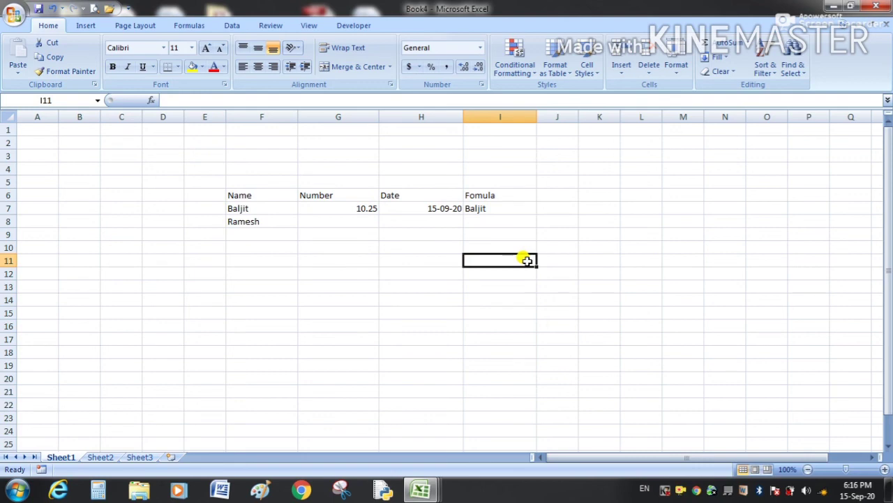
pyautogui.click(323, 235)
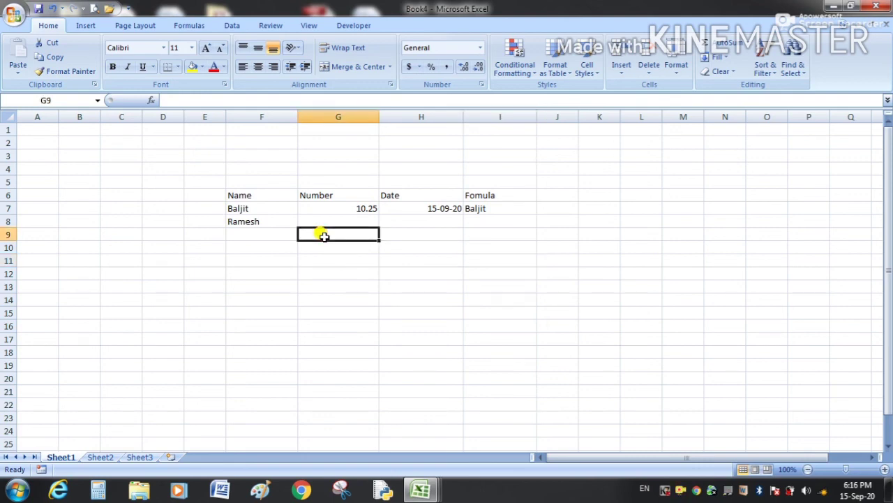